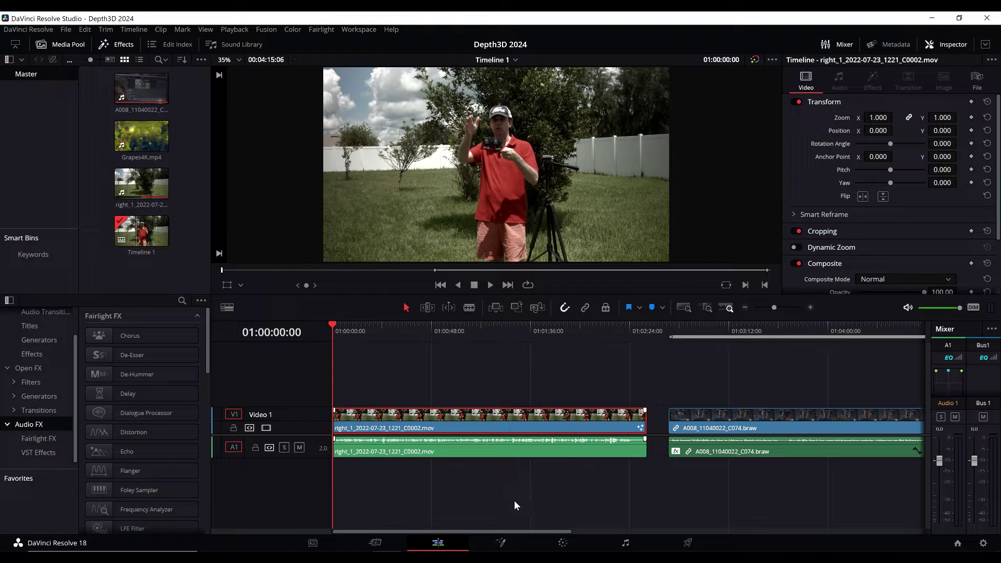
- Switch to the Fusion page and tidy the MediaIn1 and MediaOut1 node positions
{"action": "left_click", "coordinate": [499, 542]}
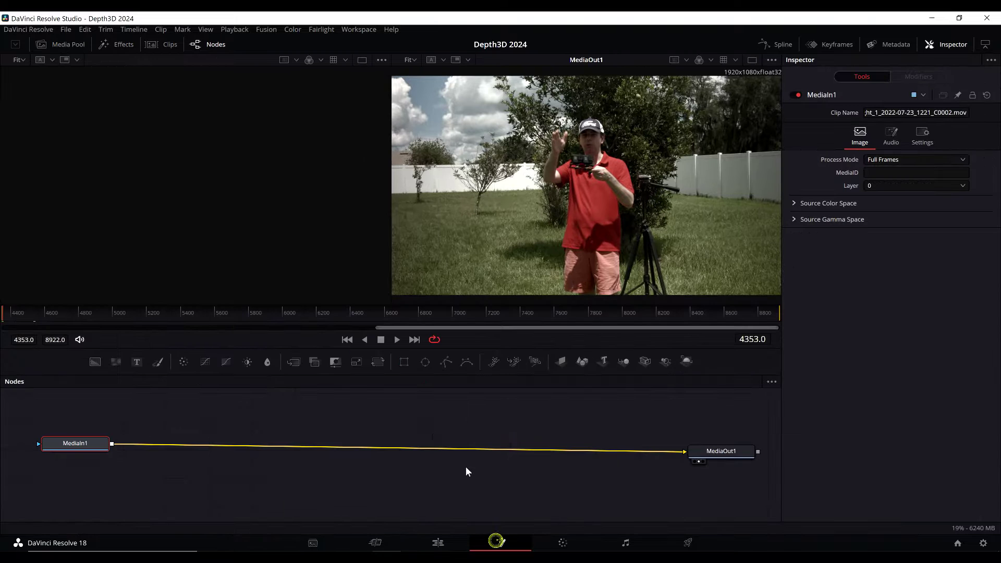
{"action": "left_click_drag", "start_coordinate": [72, 446], "coordinate": [115, 447]}
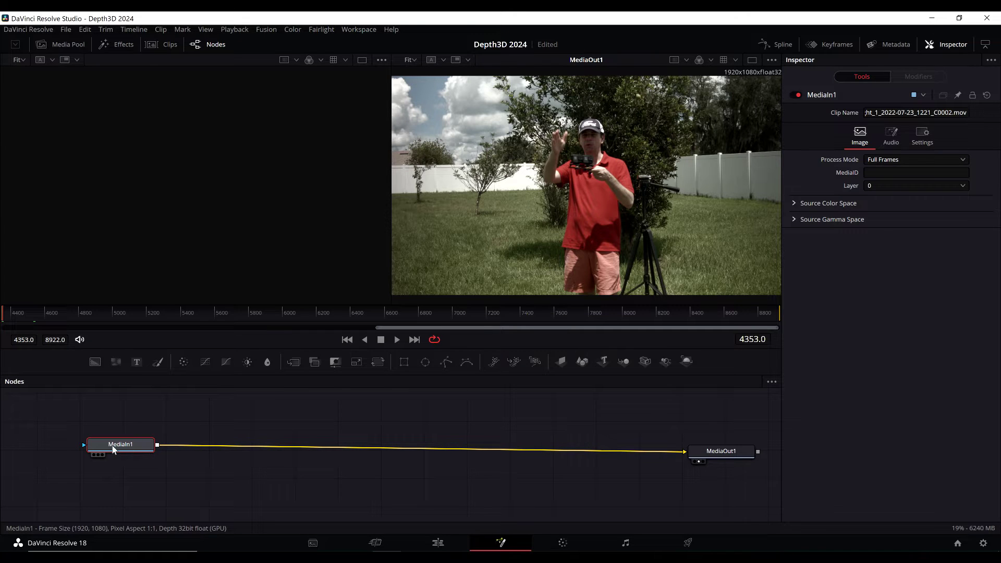
{"action": "left_click_drag", "start_coordinate": [124, 446], "coordinate": [112, 447]}
{"action": "mouse_move", "coordinate": [724, 452]}
{"action": "left_mouse_down"}
{"action": "mouse_move", "coordinate": [697, 447]}
{"action": "mouse_move", "coordinate": [705, 456]}
{"action": "left_mouse_up"}
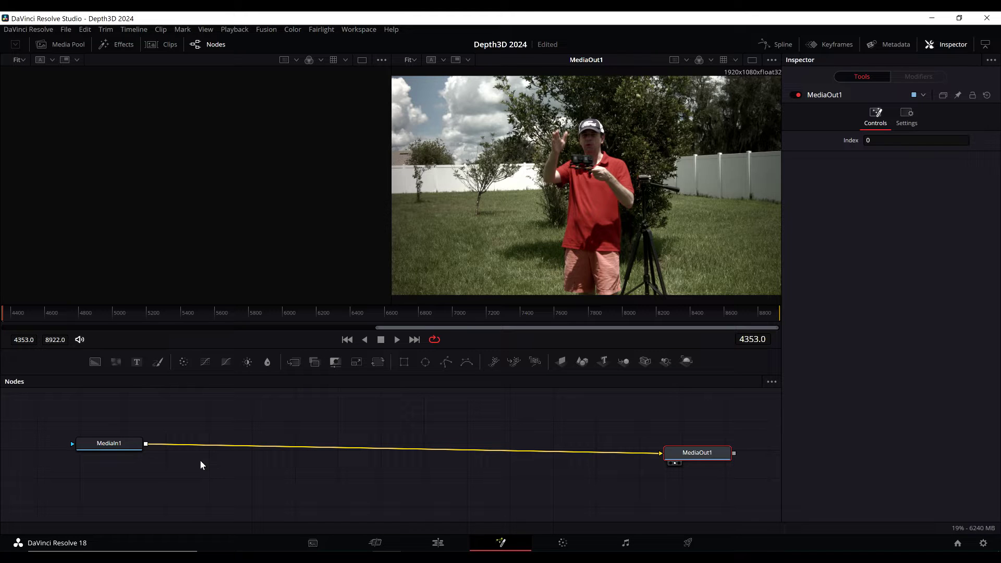
- Copy MediaIn1 and paste the duplicate MediaIn1_1 below the original
{"action": "left_click", "coordinate": [114, 445]}
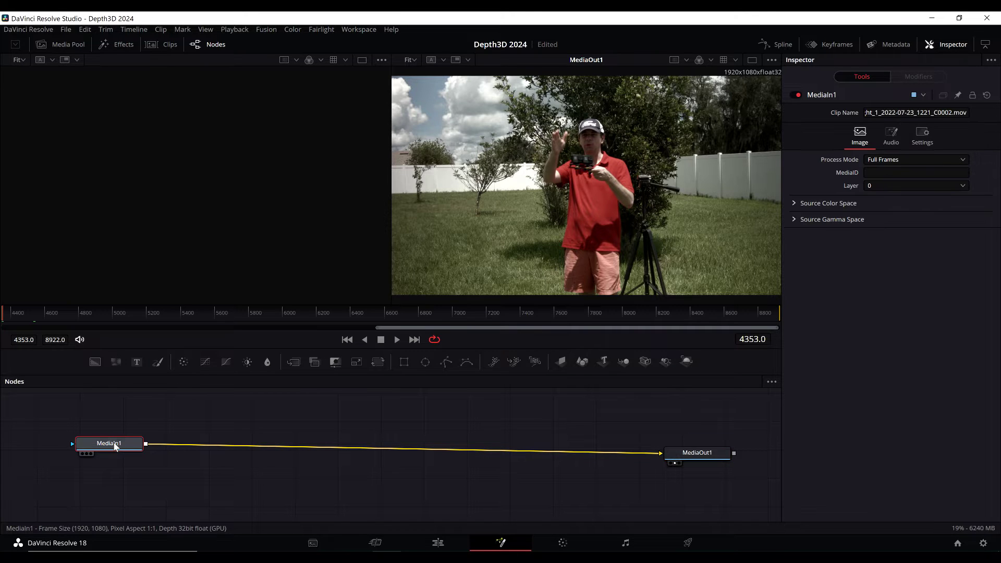
{"action": "right_click", "coordinate": [115, 447]}
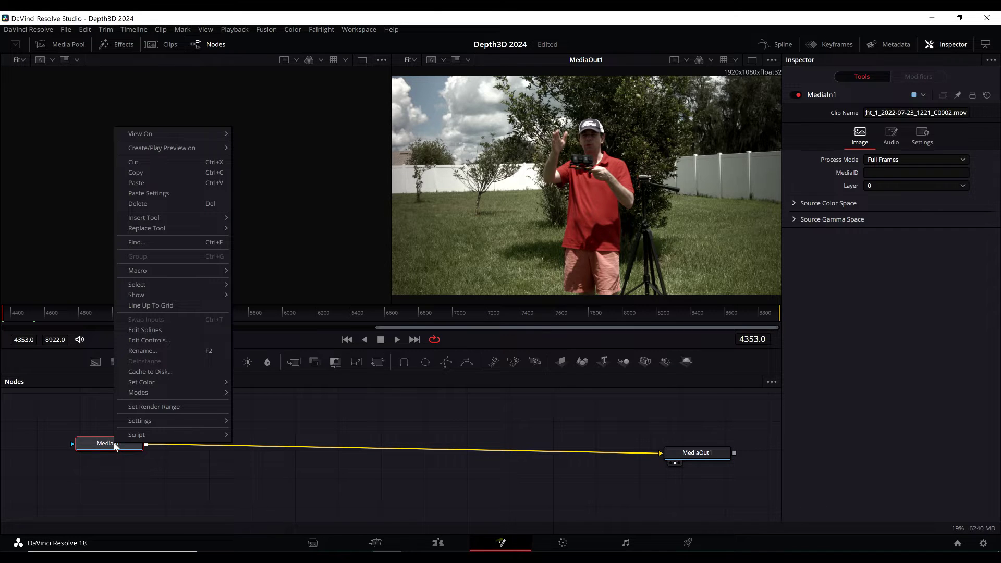
{"action": "left_click", "coordinate": [159, 174]}
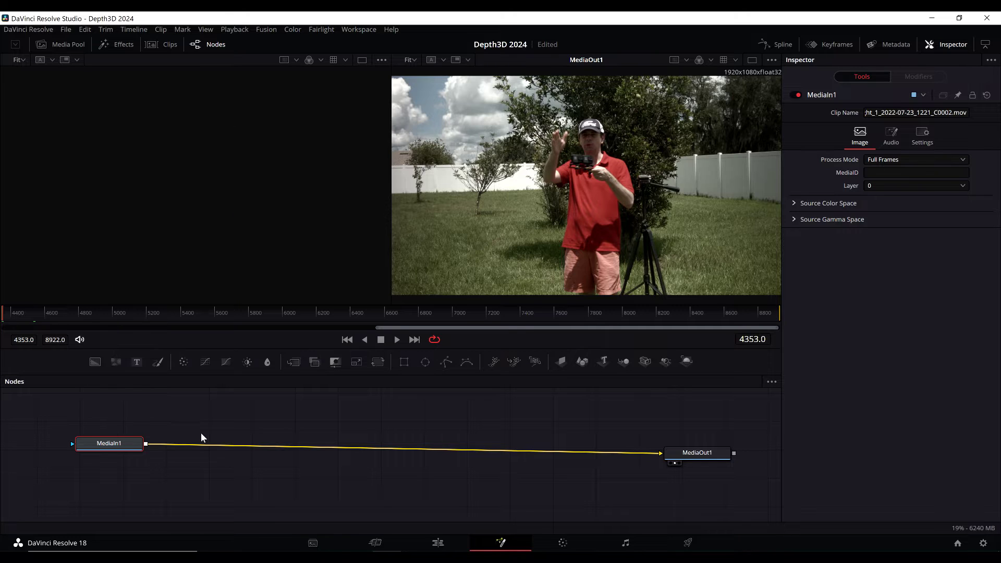
{"action": "right_click", "coordinate": [162, 407]}
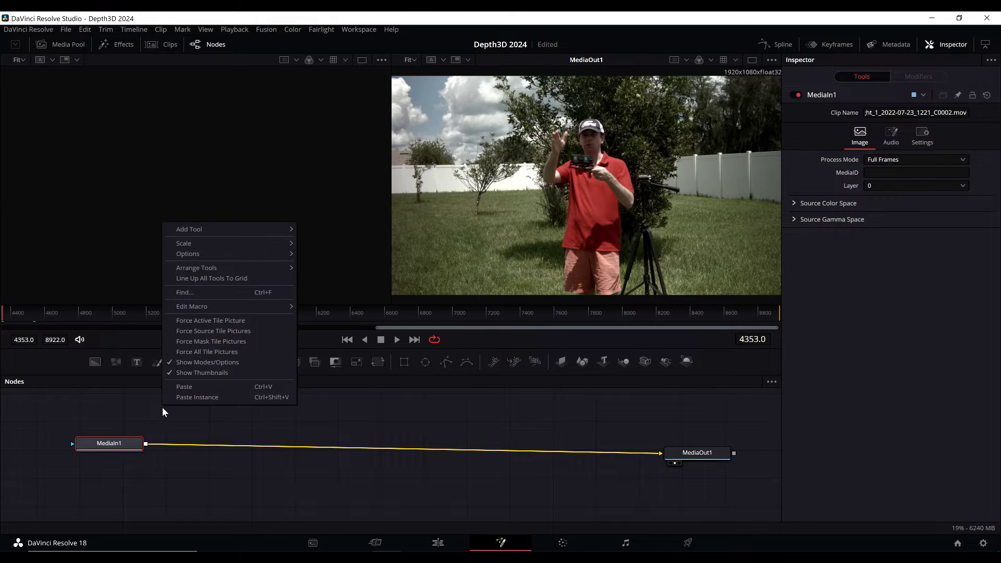
{"action": "left_click", "coordinate": [192, 386]}
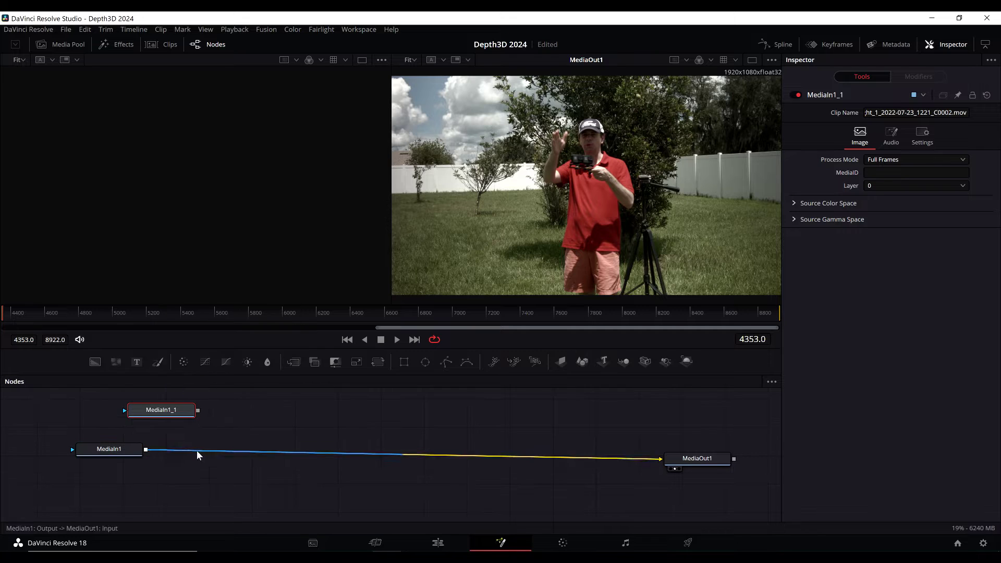
{"action": "left_click_drag", "start_coordinate": [170, 411], "coordinate": [120, 485]}
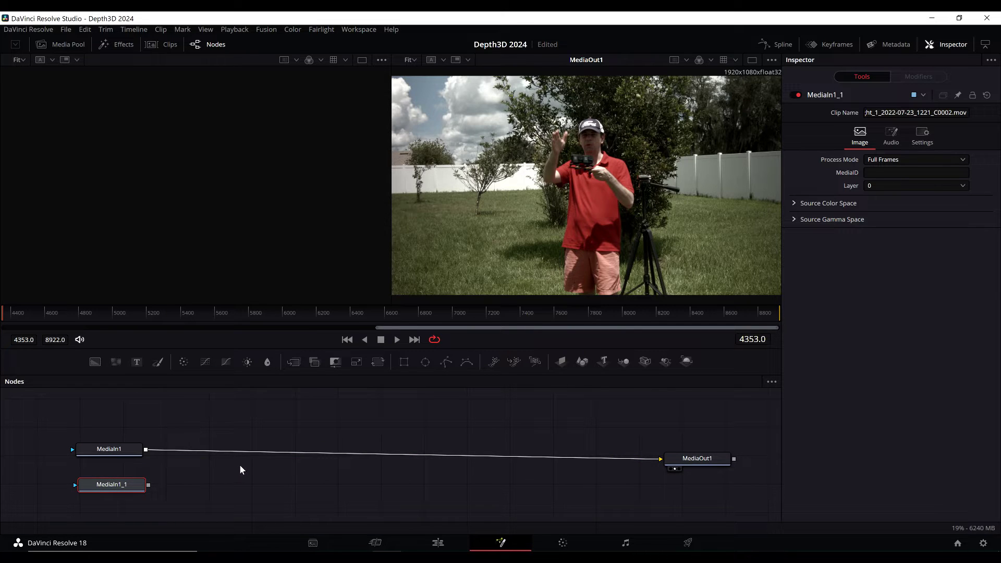
- Add a Depth Map node via Select Tool and drop DepthMap1 onto the MediaIn1–MediaOut1 link
{"action": "key", "text": "shift+space"}
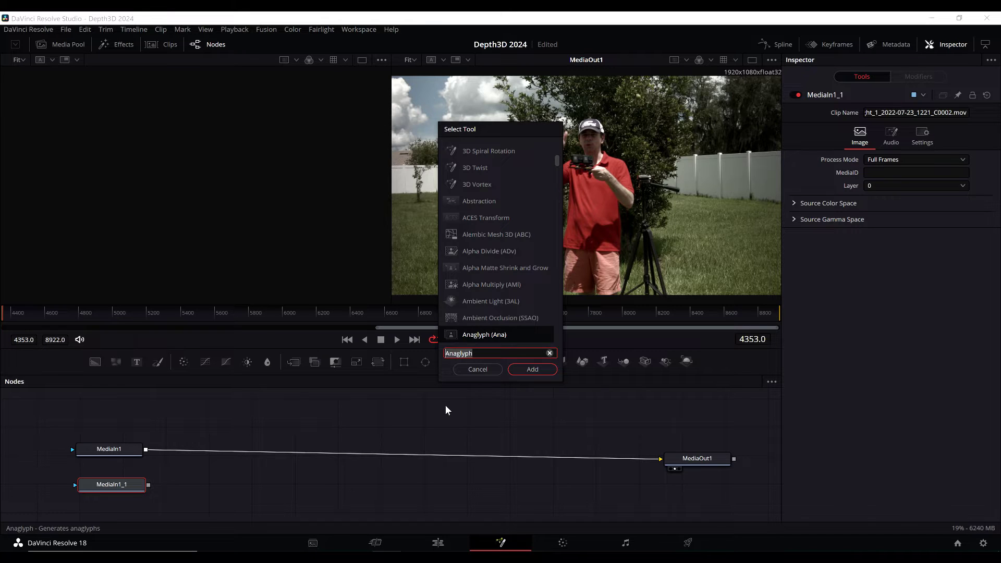
{"action": "type", "text": "depth"}
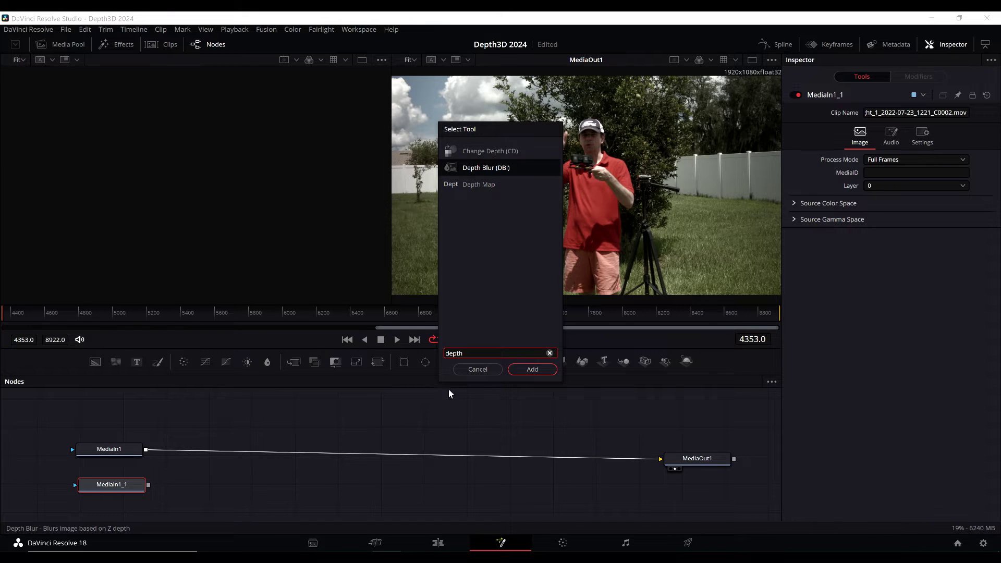
{"action": "left_click", "coordinate": [484, 184]}
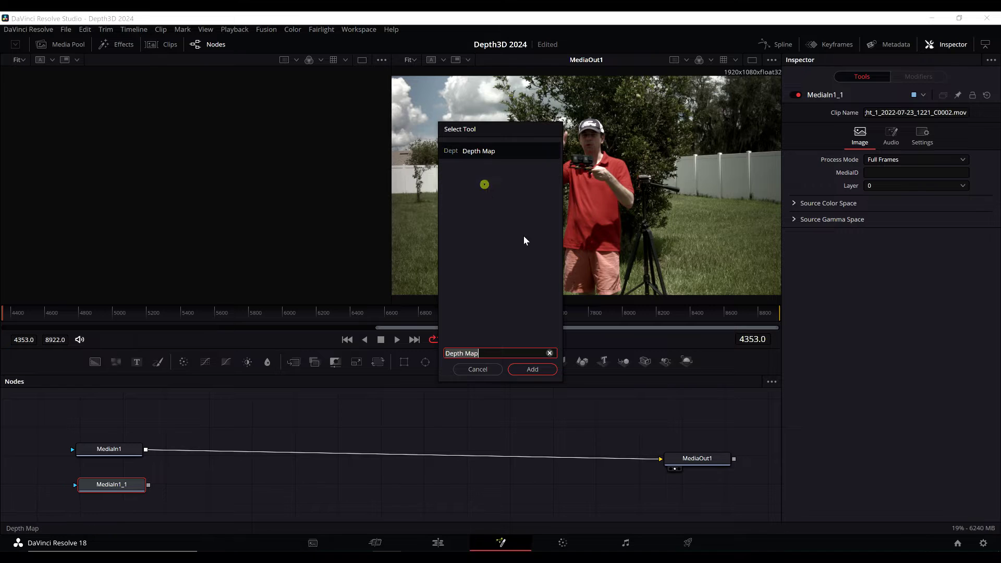
{"action": "left_click", "coordinate": [529, 369]}
{"action": "left_click_drag", "start_coordinate": [163, 488], "coordinate": [212, 433]}
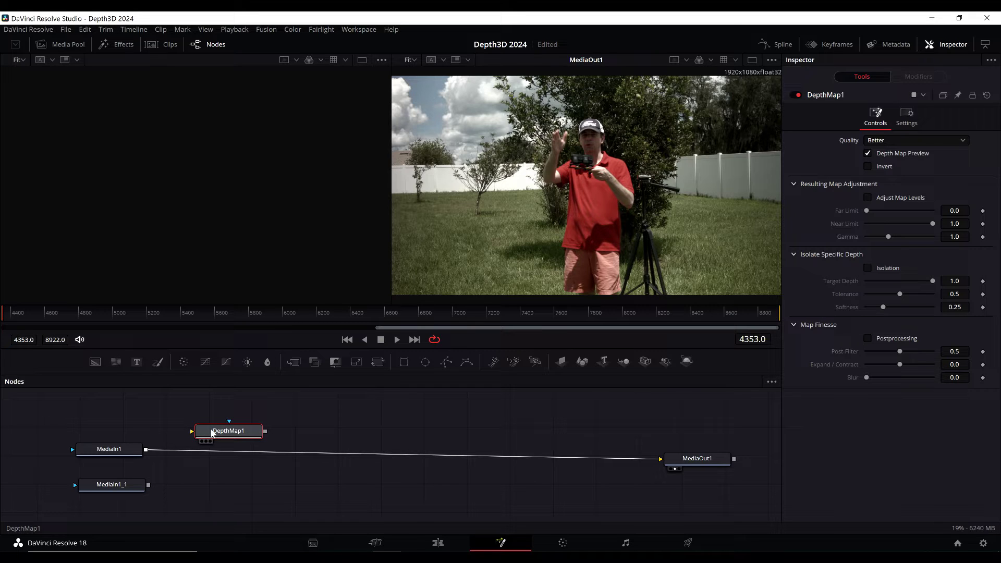
{"action": "left_click_drag", "start_coordinate": [213, 432], "coordinate": [188, 453]}
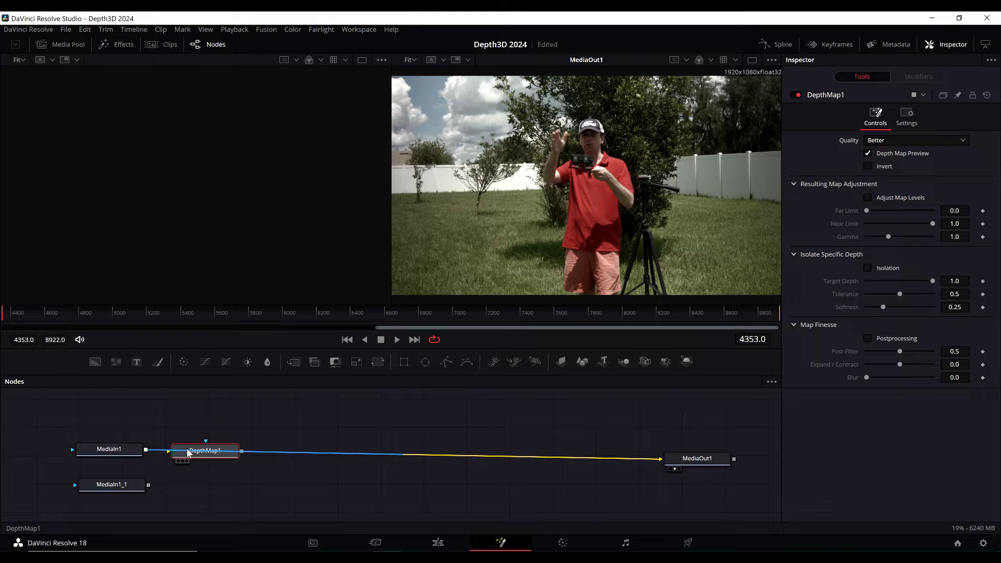
{"action": "left_click_drag", "start_coordinate": [187, 449], "coordinate": [187, 448]}
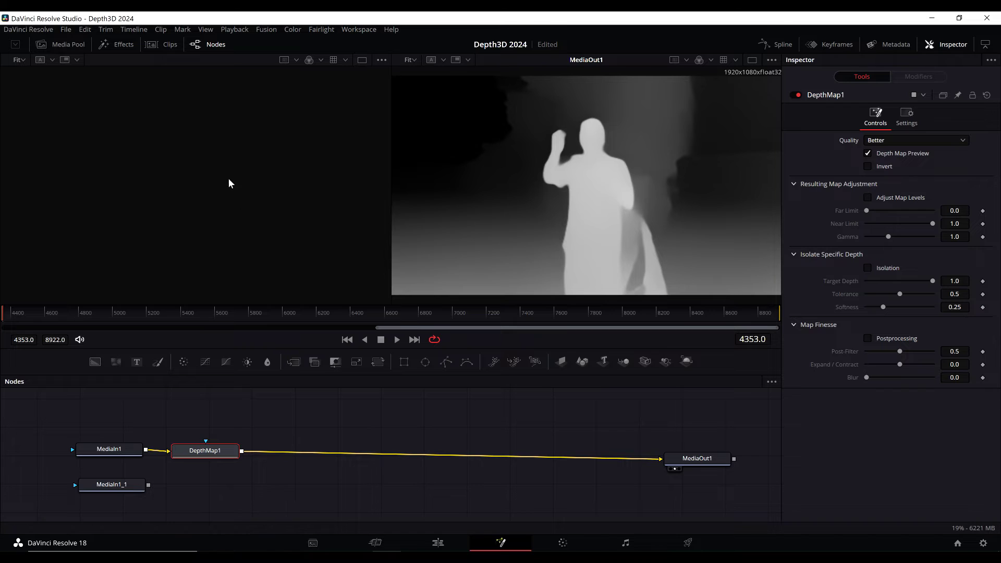
- Show DepthMap1 in viewer 1 and MediaOut1 in viewer 2, then save the project
{"action": "key", "text": "1"}
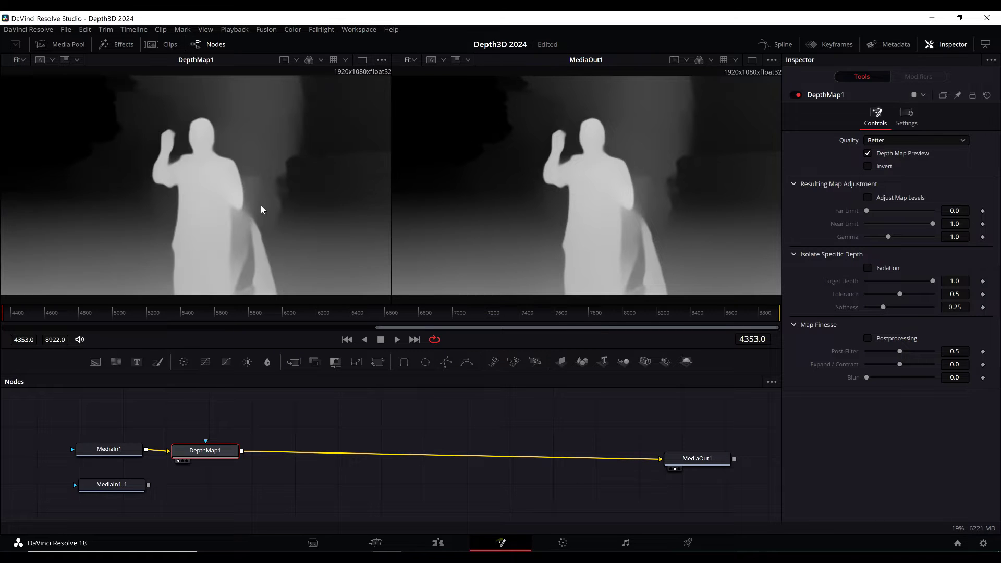
{"action": "key", "text": "2"}
{"action": "key", "text": "2"}
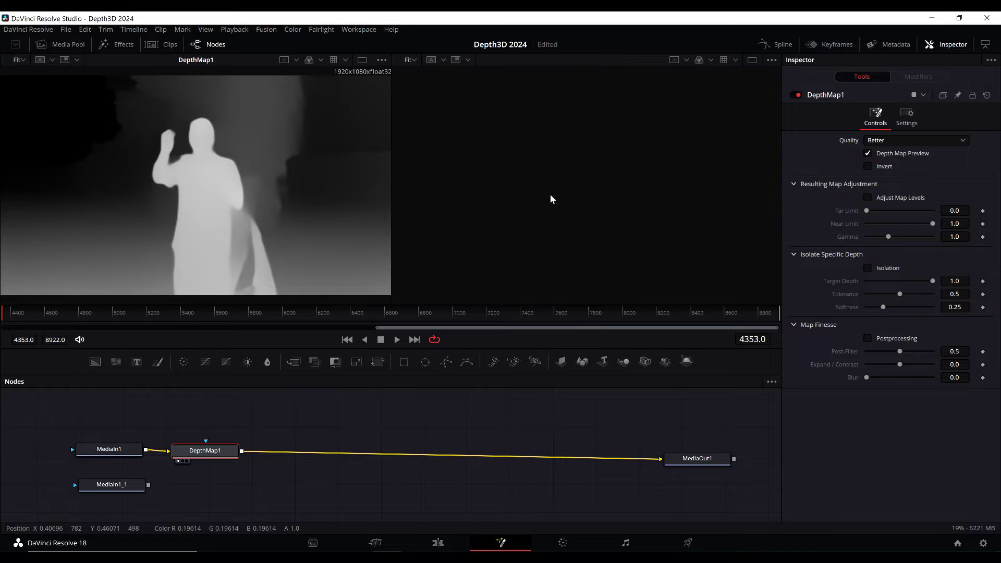
{"action": "left_click", "coordinate": [706, 462]}
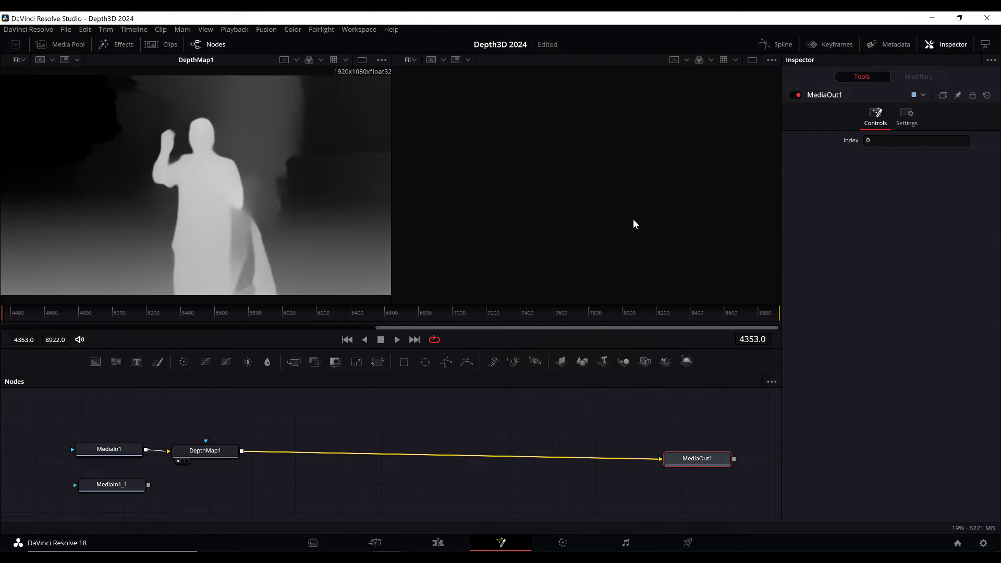
{"action": "key", "text": "2"}
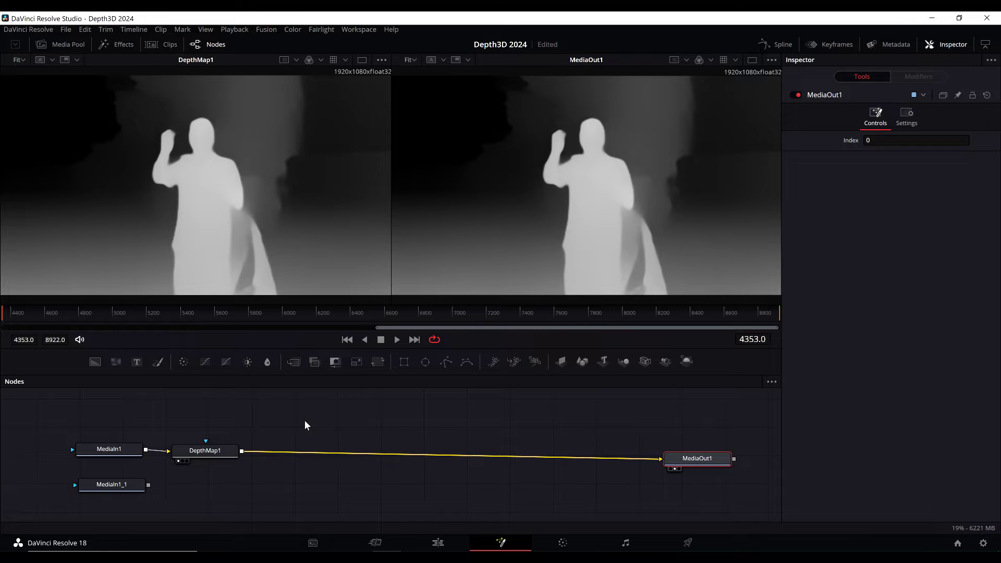
{"action": "key", "text": "ctrl+s"}
{"action": "key", "text": "shift+space"}
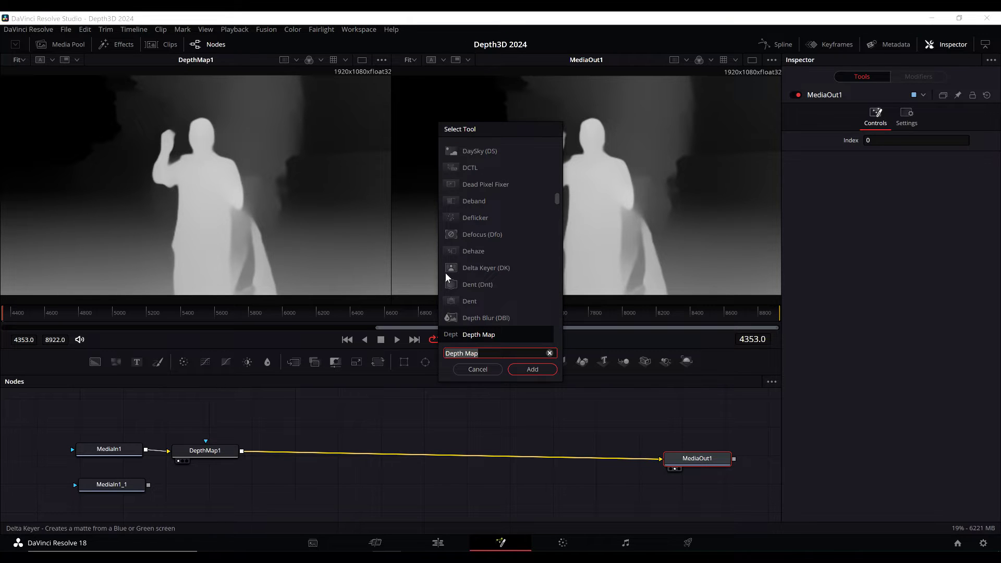
- Add a Displace3D1 node fed by DepthMap1, leaving MediaOut1 disconnected
{"action": "type", "text": "dis"}
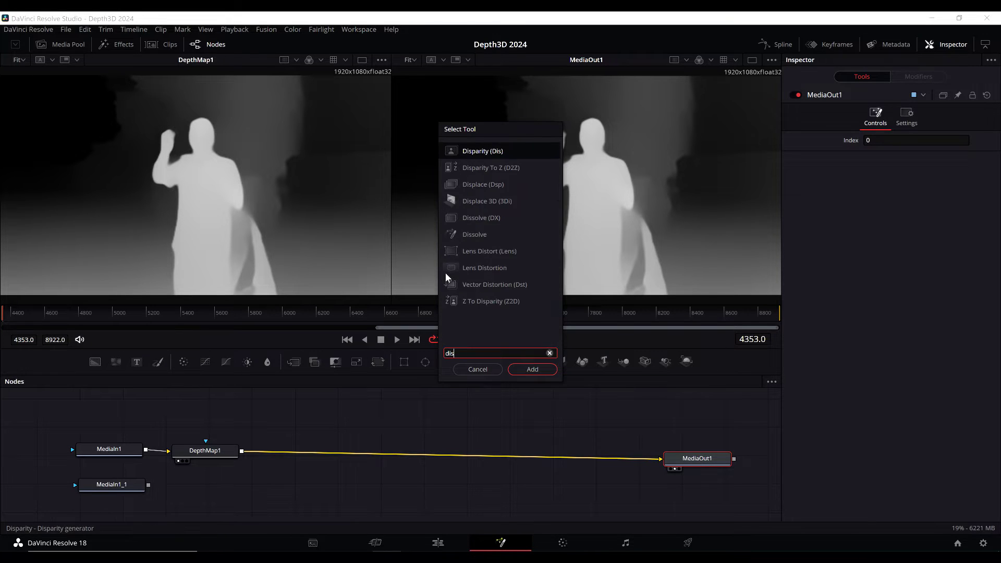
{"action": "type", "text": "p"}
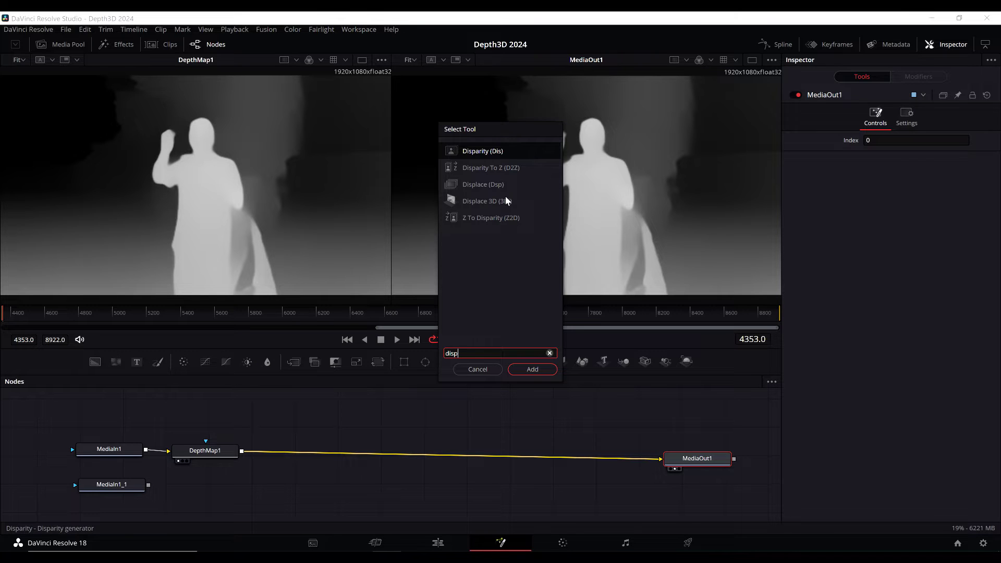
{"action": "left_click", "coordinate": [490, 202]}
{"action": "left_click", "coordinate": [532, 369]}
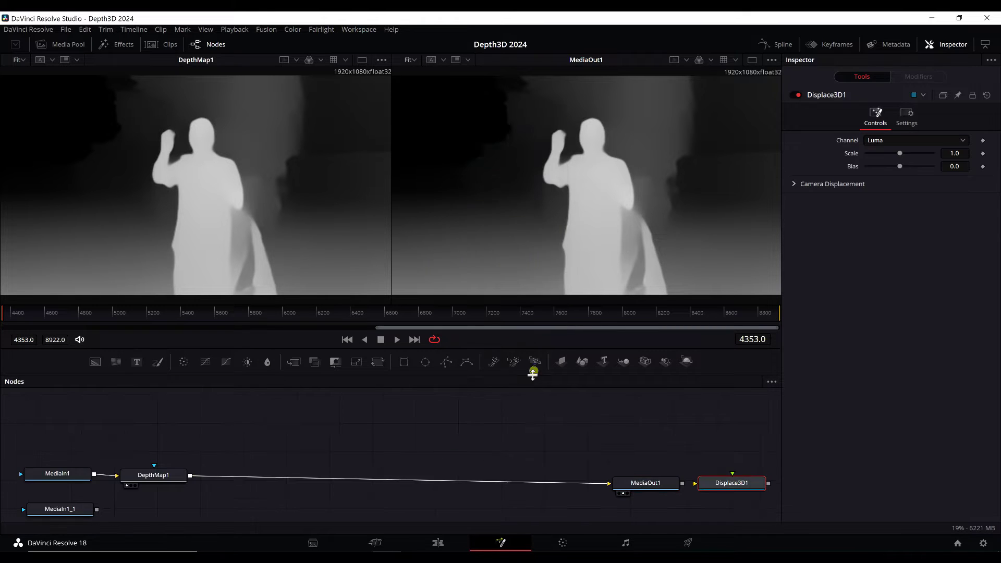
{"action": "left_click_drag", "start_coordinate": [727, 486], "coordinate": [242, 453]}
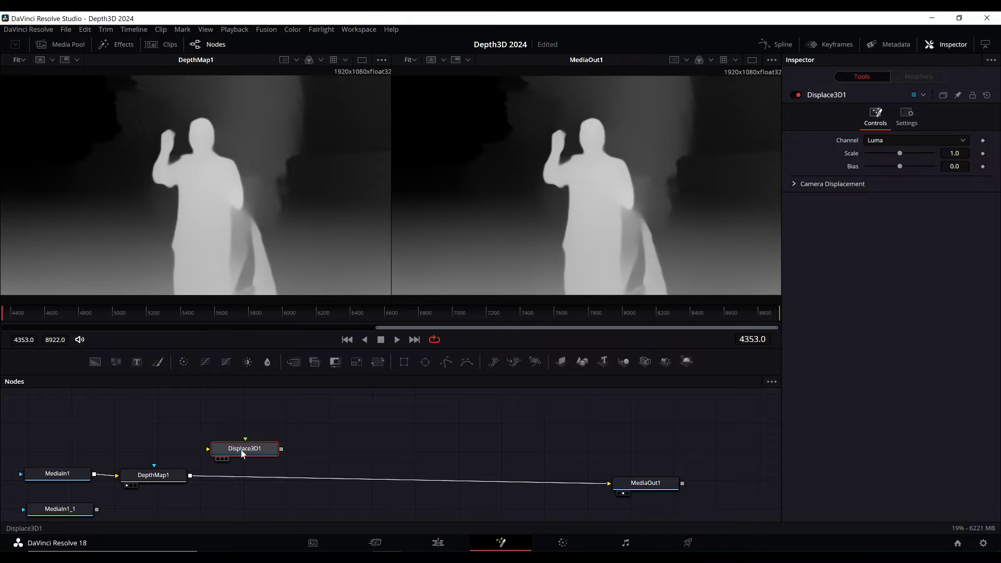
{"action": "left_click_drag", "start_coordinate": [242, 454], "coordinate": [301, 478]}
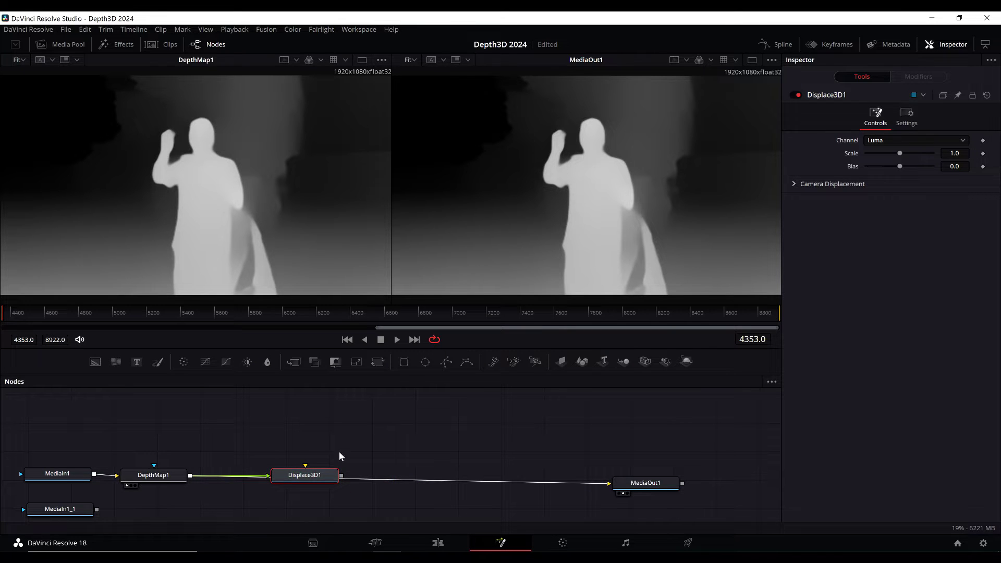
{"action": "left_click_drag", "start_coordinate": [316, 474], "coordinate": [291, 502]}
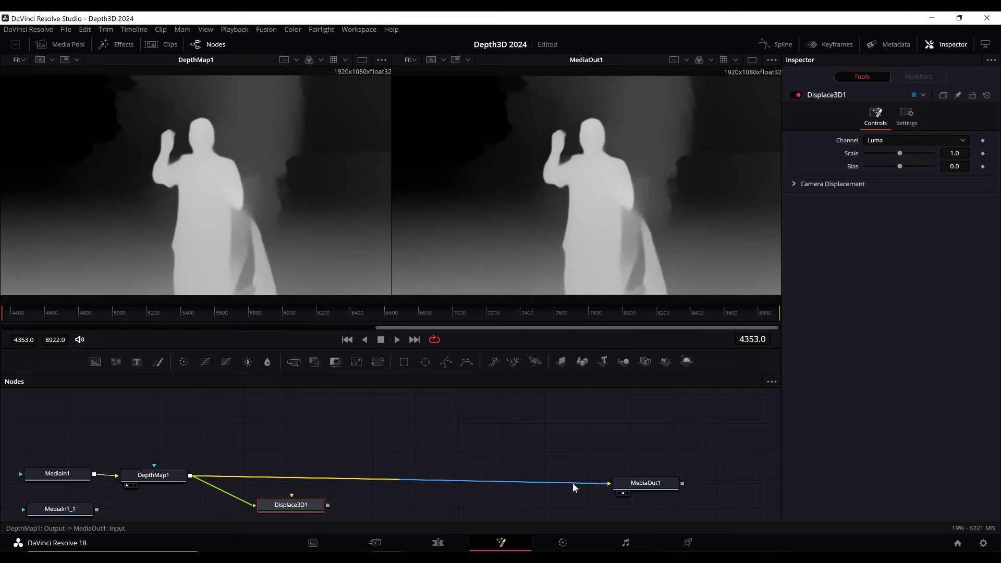
{"action": "left_click_drag", "start_coordinate": [605, 484], "coordinate": [312, 480]}
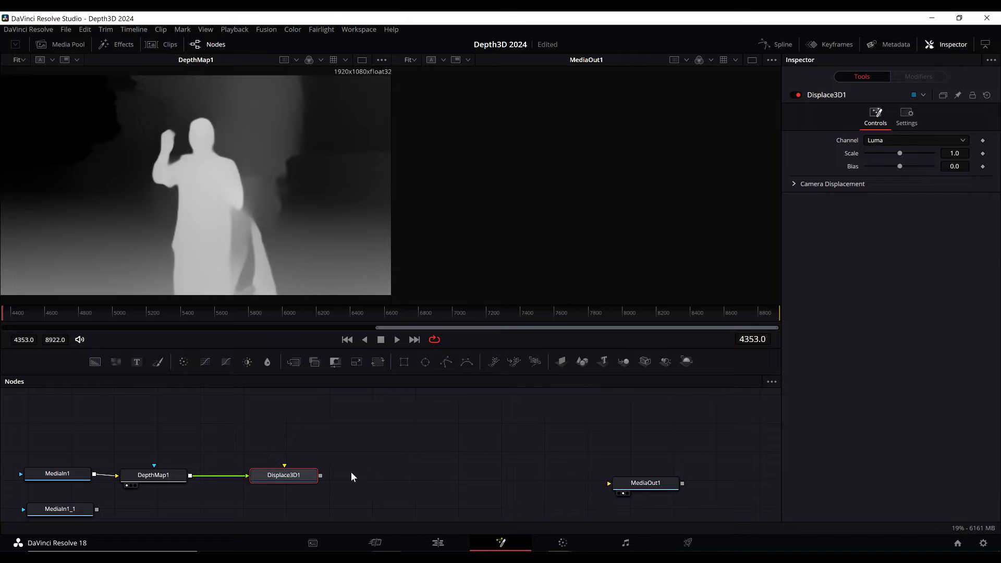
- Add a Merge3D1 node after Displace3D1
{"action": "key", "text": "shift+space"}
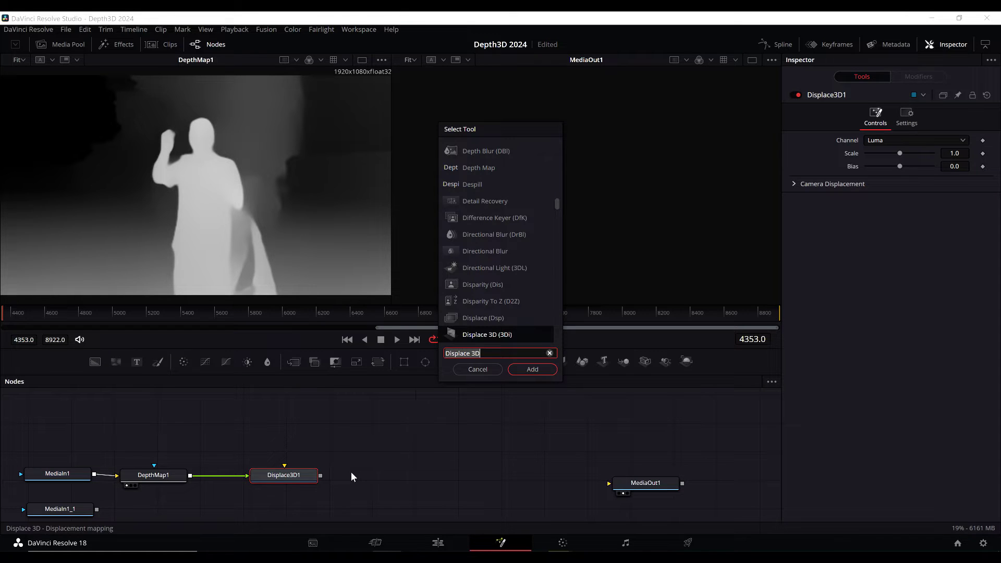
{"action": "type", "text": "merge"}
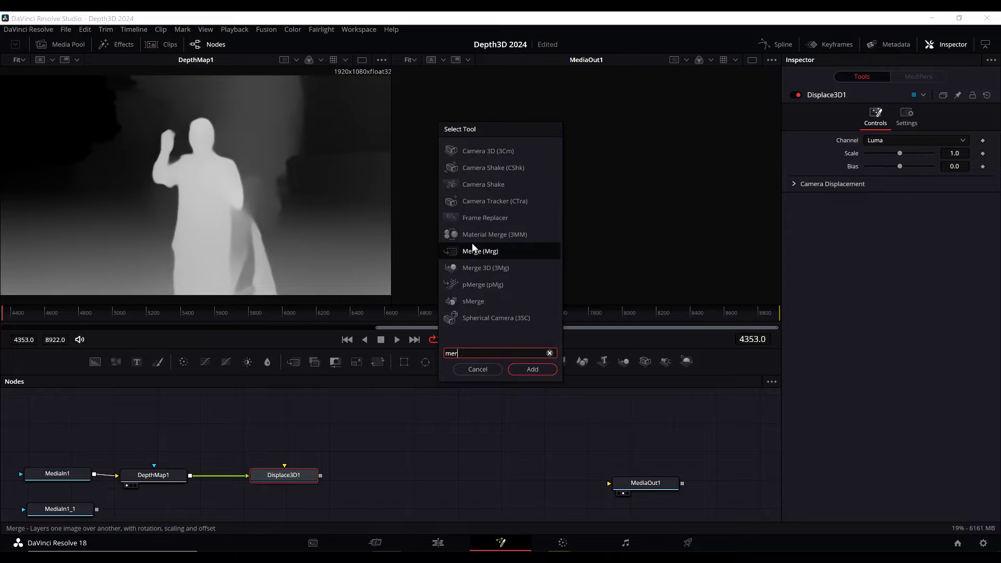
{"action": "left_click", "coordinate": [485, 182]}
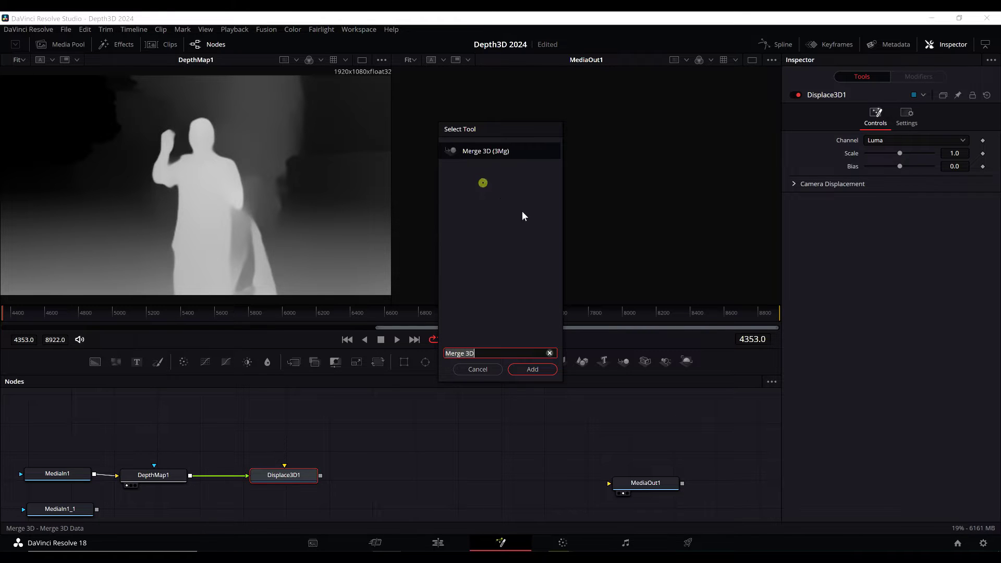
{"action": "left_click", "coordinate": [537, 370]}
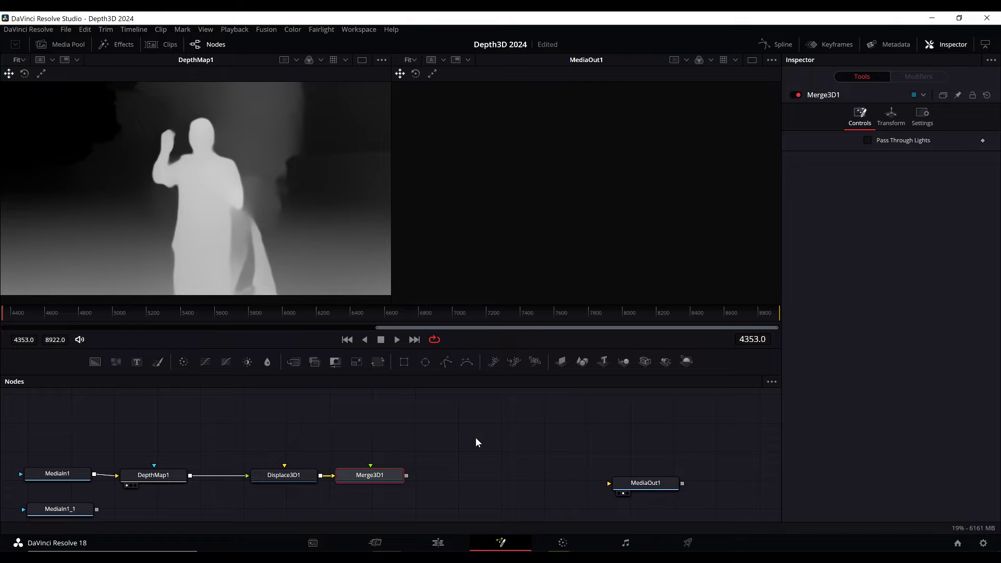
- Add a Renderer3D1 node after Merge3D1
{"action": "key", "text": "shift+space"}
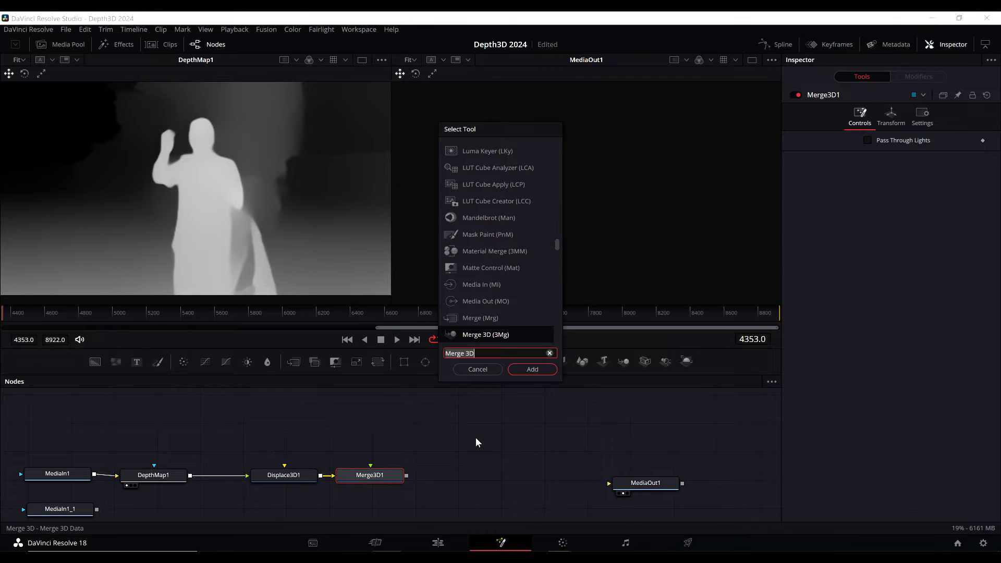
{"action": "type", "text": "render"}
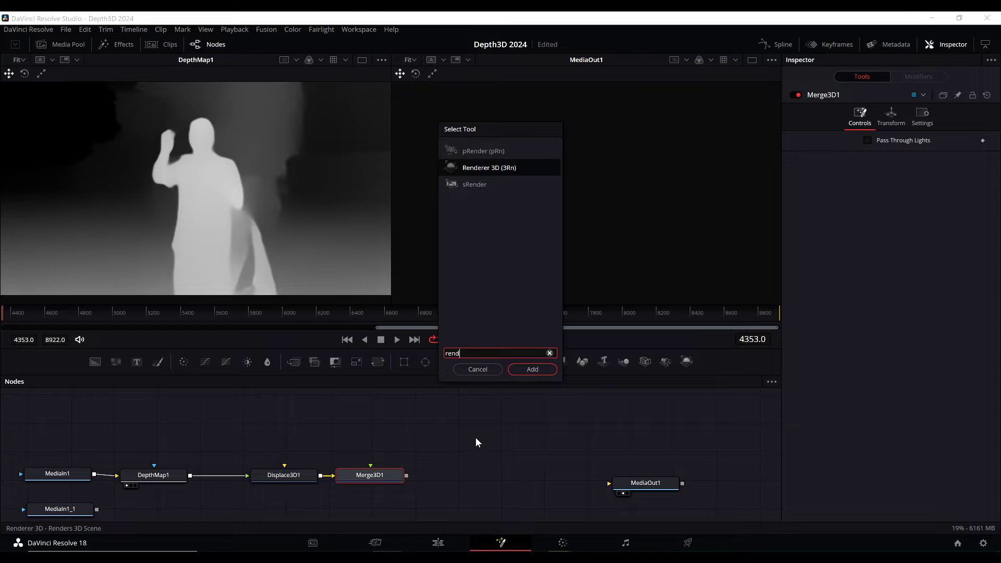
{"action": "left_click", "coordinate": [509, 168]}
{"action": "left_click", "coordinate": [536, 371]}
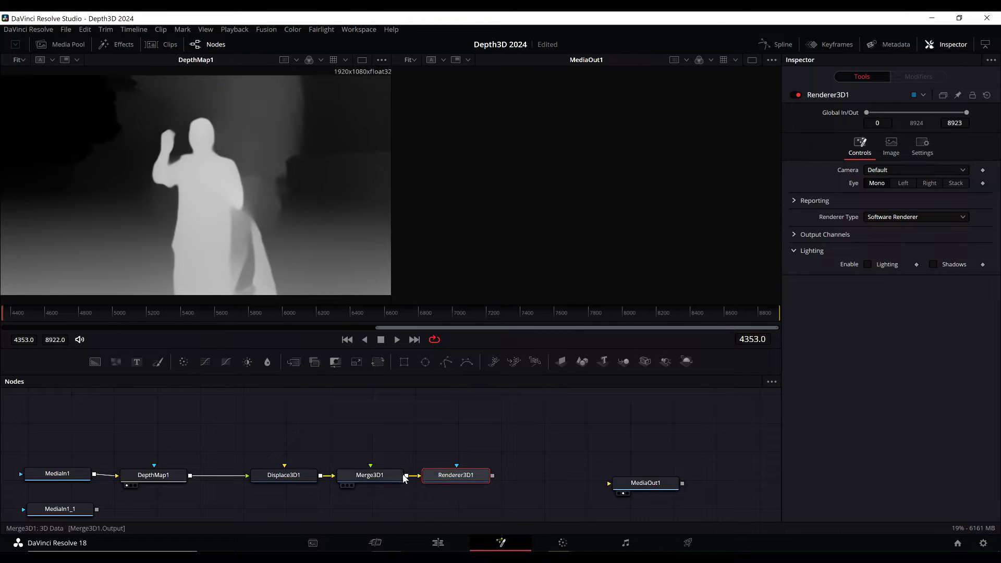
{"action": "left_click", "coordinate": [79, 509]}
{"action": "scroll", "coordinate": [79, 509], "scroll_direction": "down", "scroll_amount": 1}
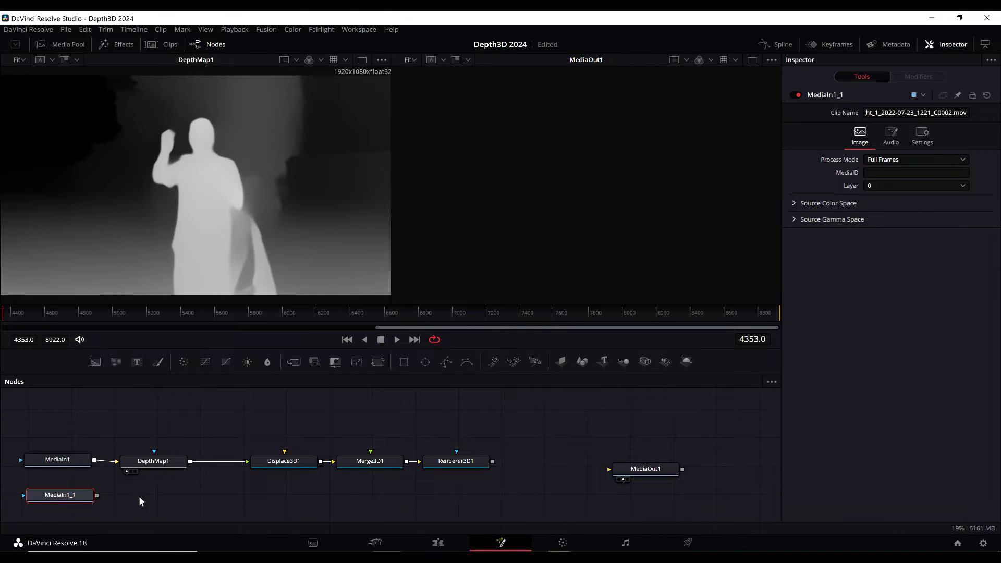
- Add ImagePlane3D1 fed by MediaIn1_1 into Displace3D1, and connect Renderer3D1 to MediaOut1
{"action": "left_click", "coordinate": [177, 497]}
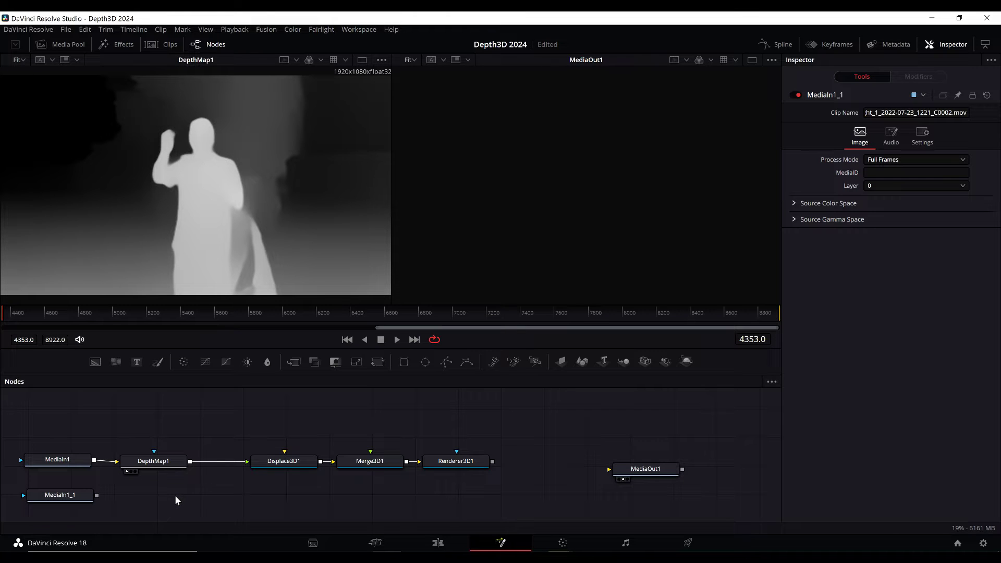
{"action": "key", "text": "shift+space"}
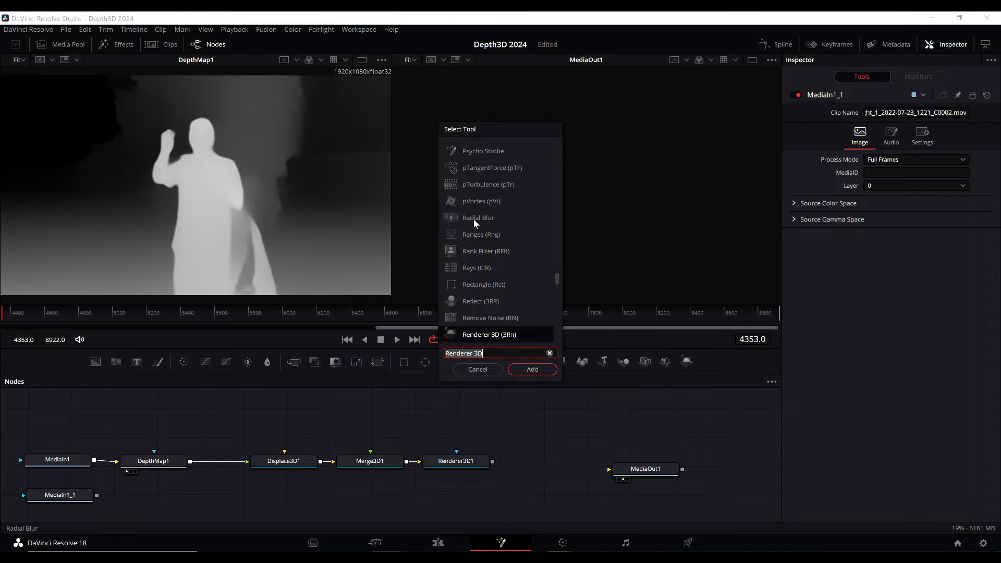
{"action": "type", "text": "image"}
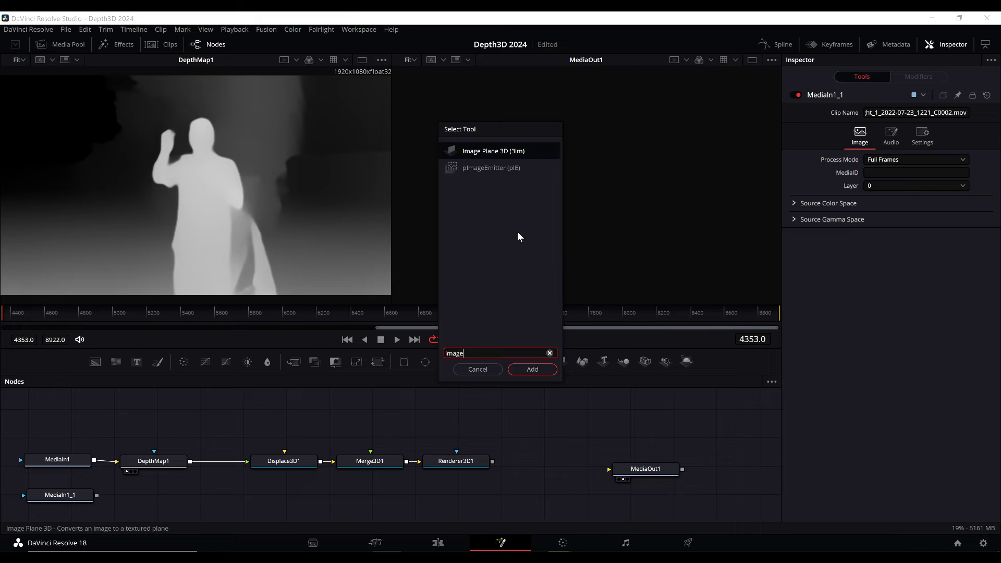
{"action": "left_click", "coordinate": [520, 151]}
{"action": "left_click", "coordinate": [540, 373]}
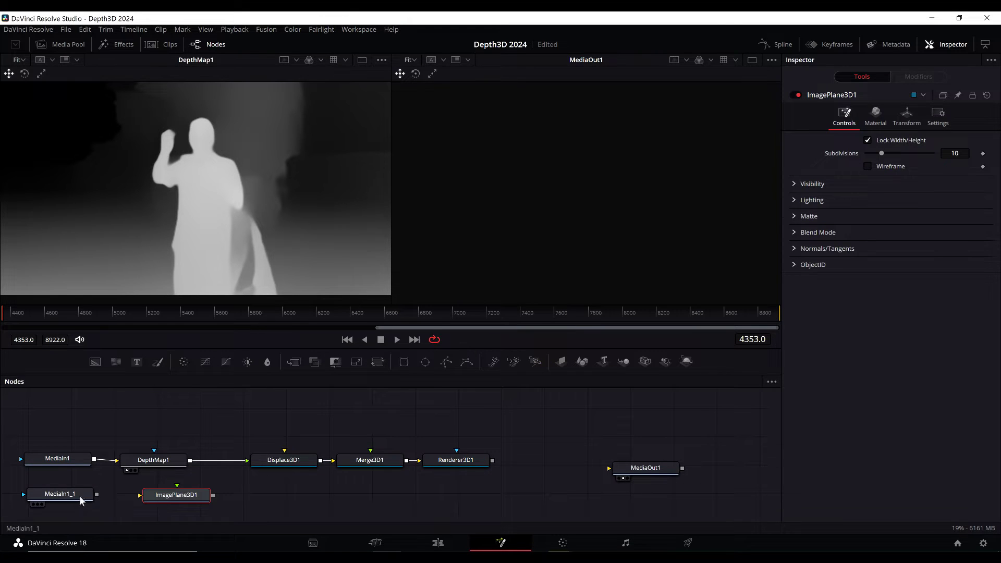
{"action": "left_click_drag", "start_coordinate": [98, 497], "coordinate": [288, 462]}
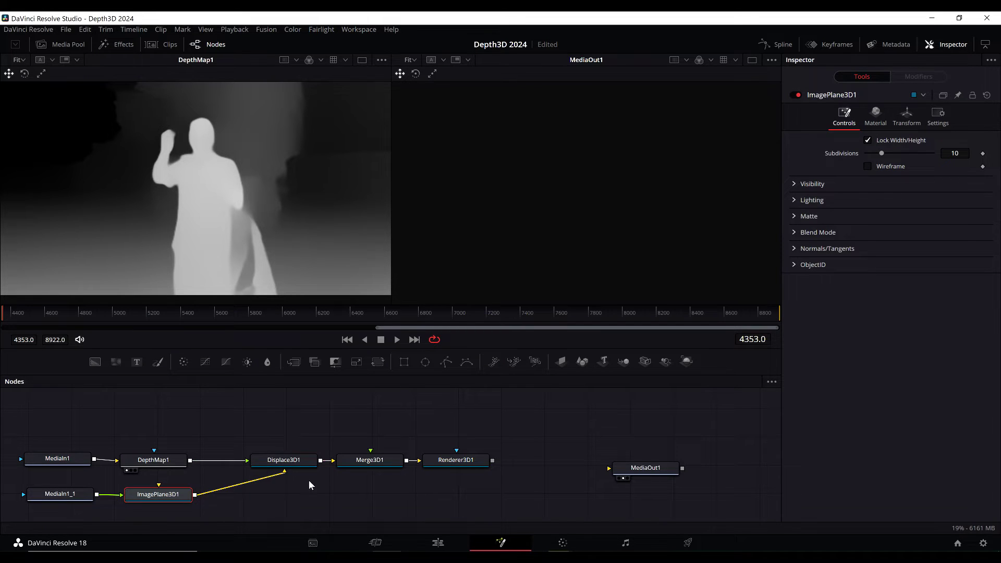
{"action": "left_click_drag", "start_coordinate": [492, 461], "coordinate": [613, 472]}
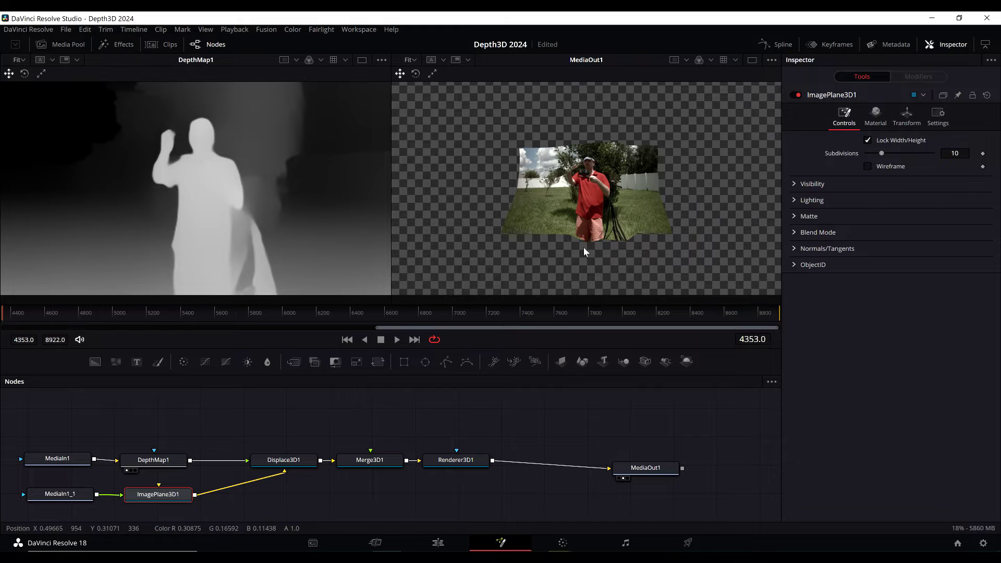
- Set Displace3D1 Scale to 0.173 and ImagePlane3D1 Transform Scale to 2.914
{"action": "left_click", "coordinate": [292, 463]}
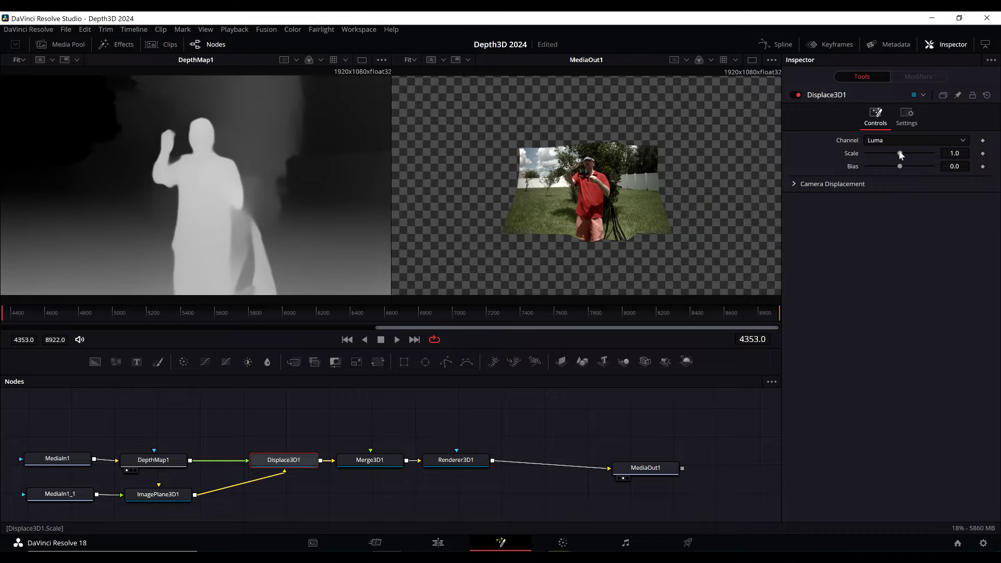
{"action": "left_click_drag", "start_coordinate": [899, 153], "coordinate": [872, 152]}
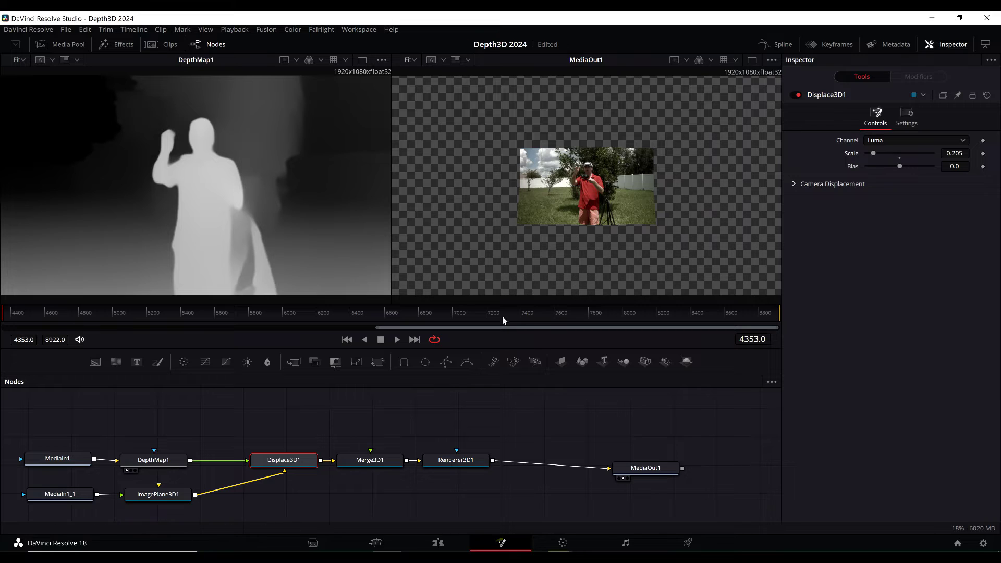
{"action": "left_click", "coordinate": [163, 497]}
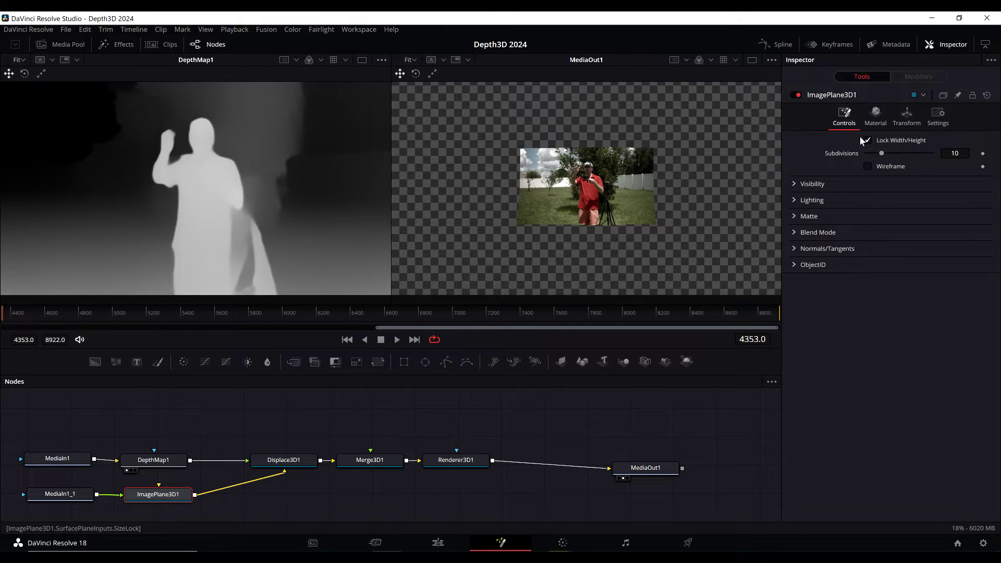
{"action": "left_click", "coordinate": [907, 114]}
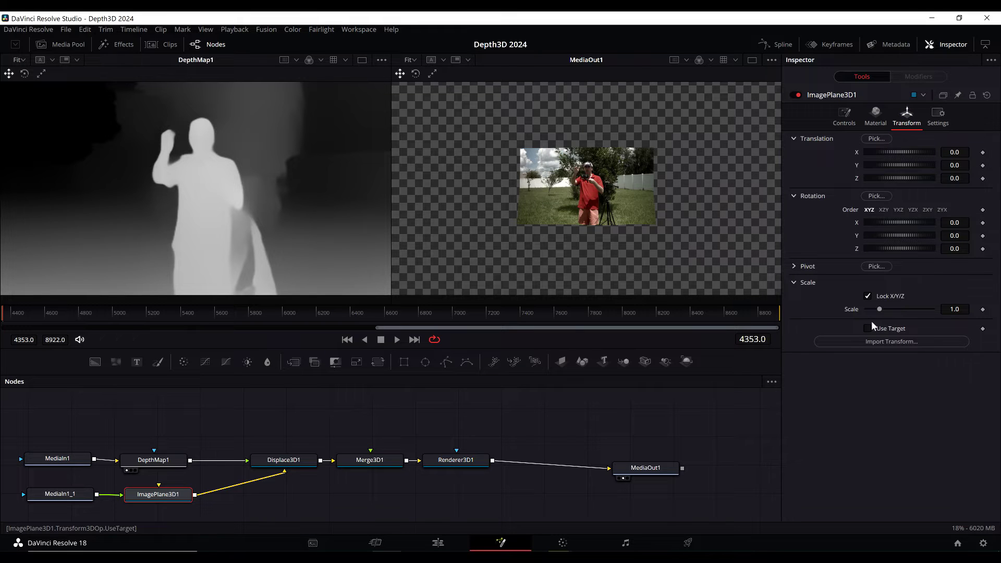
{"action": "left_click_drag", "start_coordinate": [879, 309], "coordinate": [904, 310]}
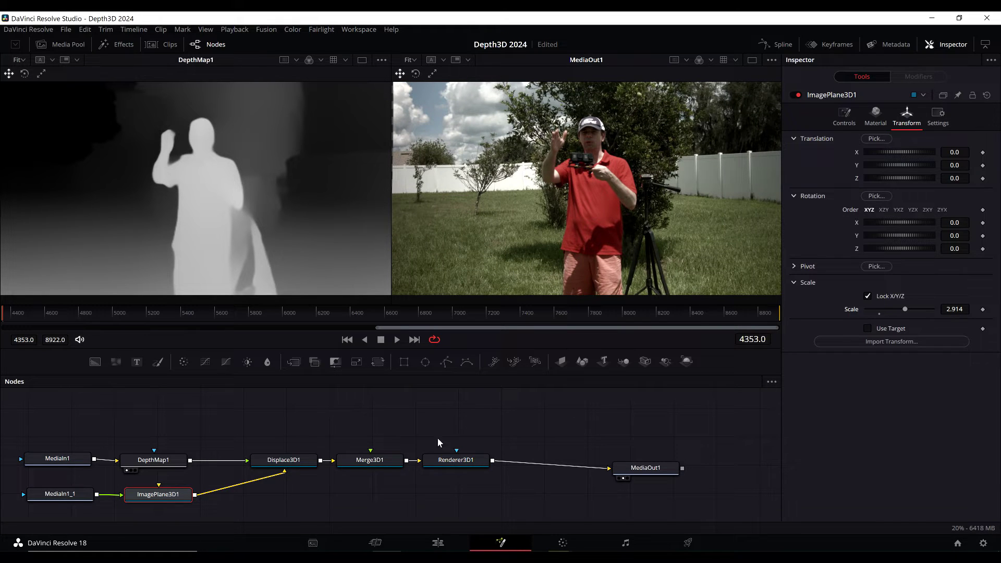
{"action": "left_click", "coordinate": [282, 461]}
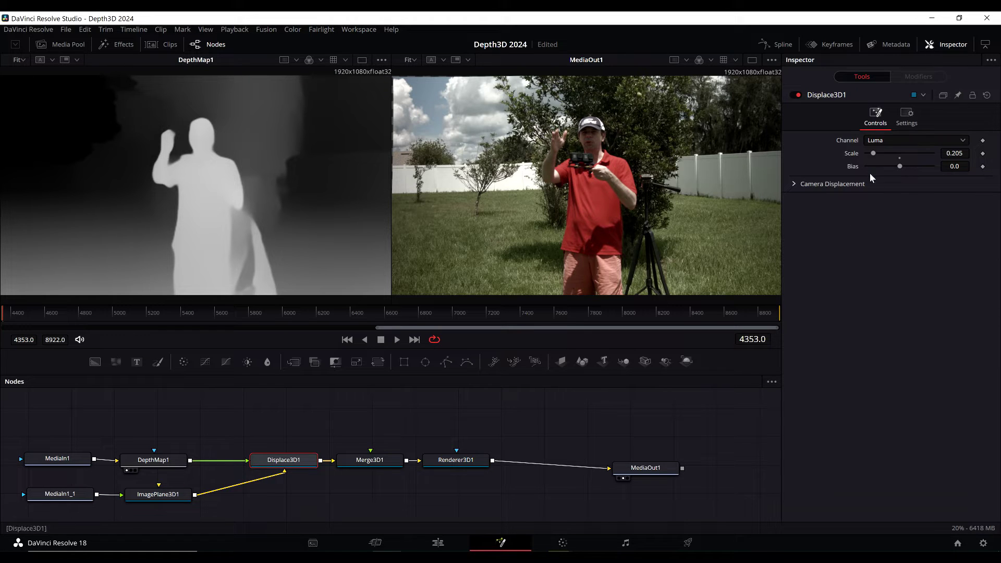
{"action": "left_click_drag", "start_coordinate": [873, 153], "coordinate": [871, 156]}
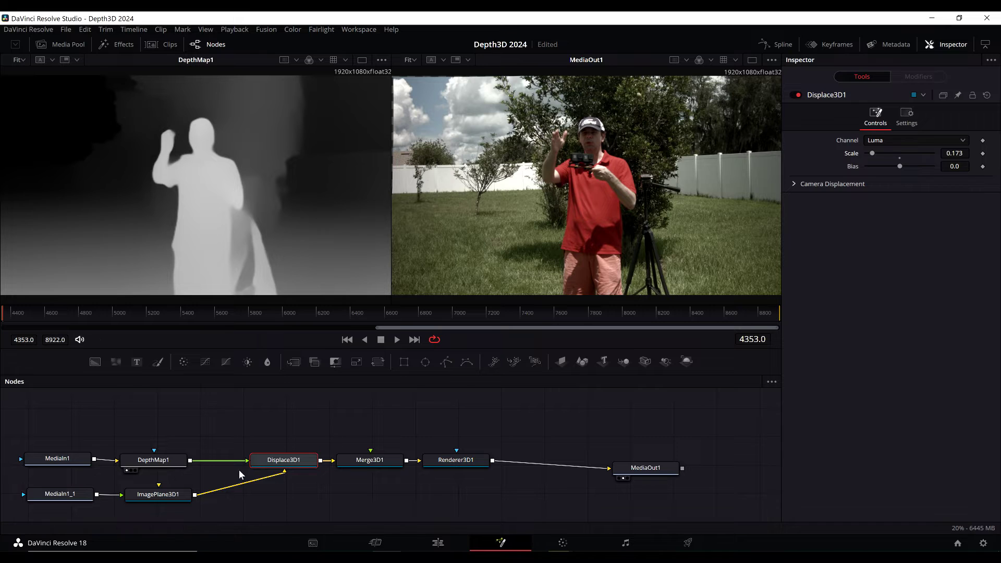
- On DepthMap1, keep Better quality and enable Adjust Map Levels with Far Limit 0.323, Gamma 1.421
{"action": "left_click", "coordinate": [148, 462]}
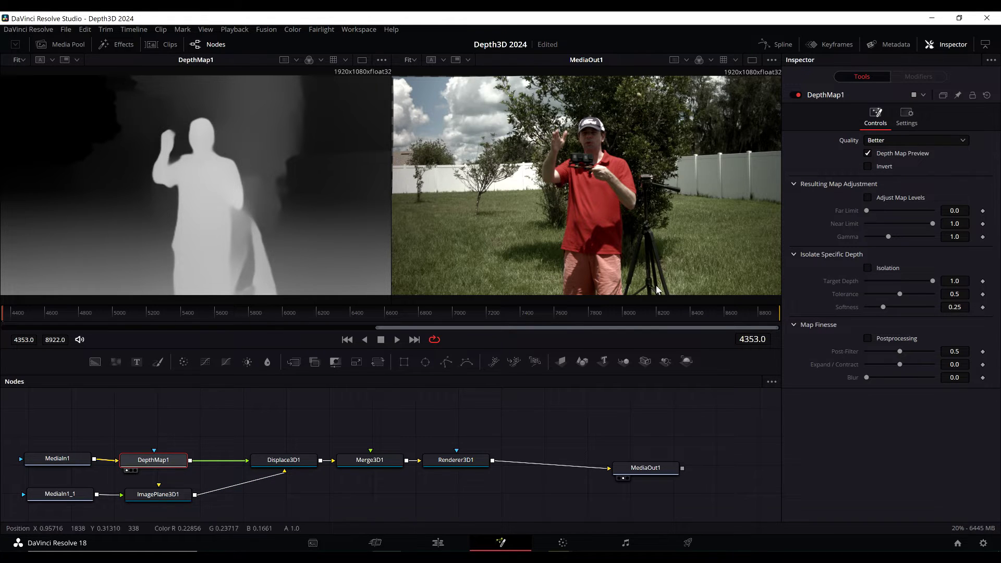
{"action": "left_click", "coordinate": [887, 139]}
{"action": "left_click", "coordinate": [813, 142]}
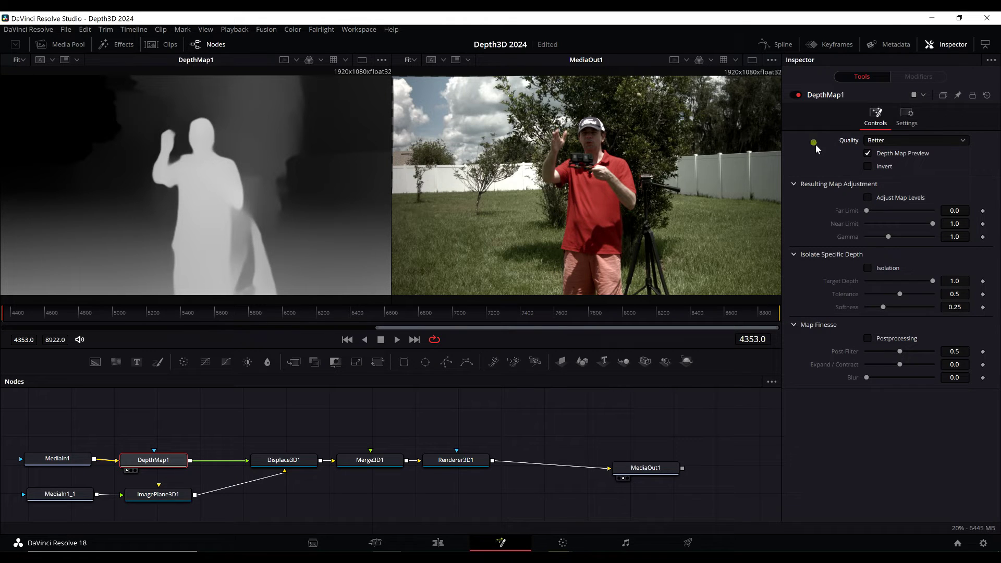
{"action": "left_click", "coordinate": [869, 197]}
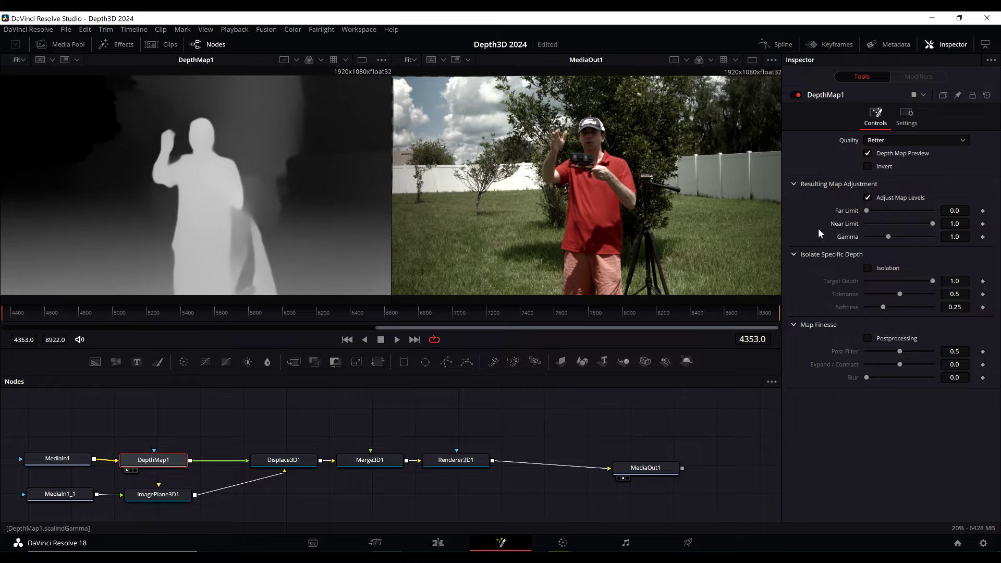
{"action": "left_click_drag", "start_coordinate": [866, 212], "coordinate": [888, 208]}
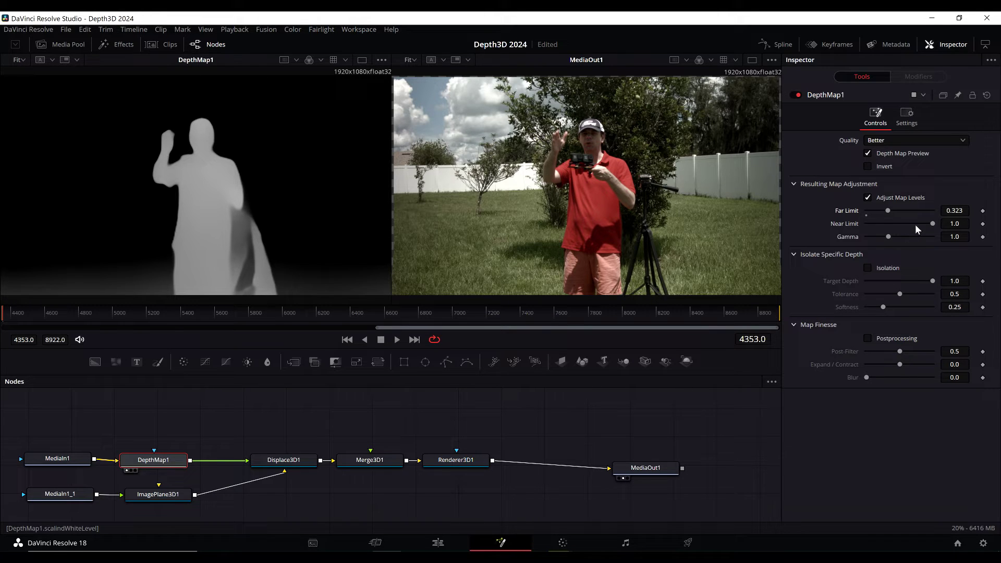
{"action": "left_click_drag", "start_coordinate": [887, 237], "coordinate": [902, 235]}
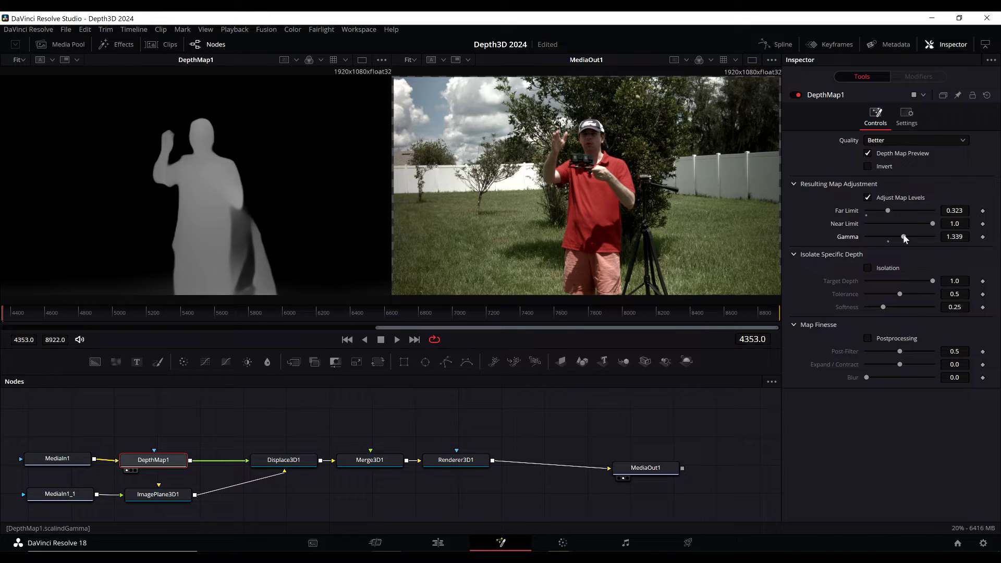
{"action": "left_click_drag", "start_coordinate": [905, 238], "coordinate": [907, 235]}
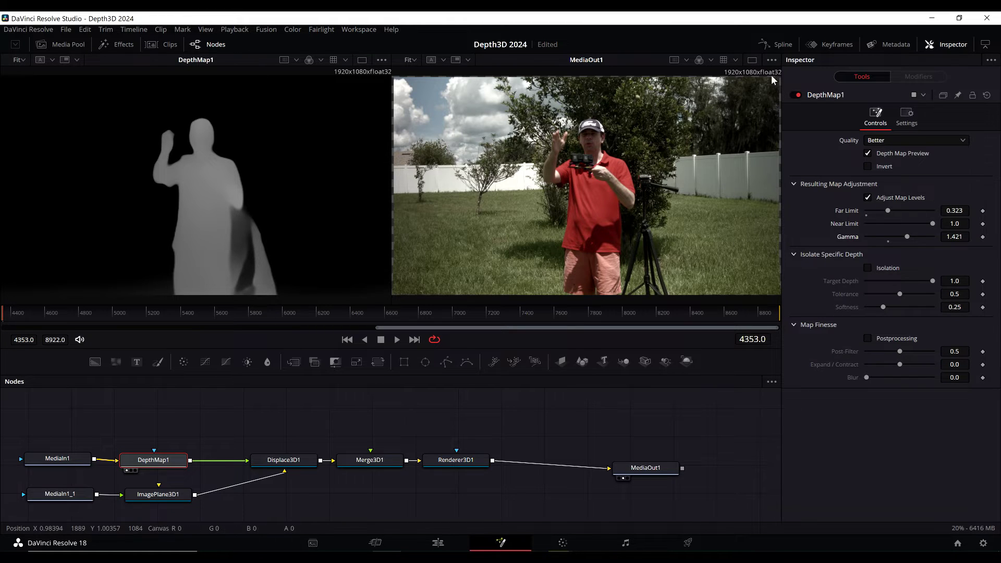
- Raise ImagePlane3D1's Transform Scale to 2.953
{"action": "left_click", "coordinate": [160, 492]}
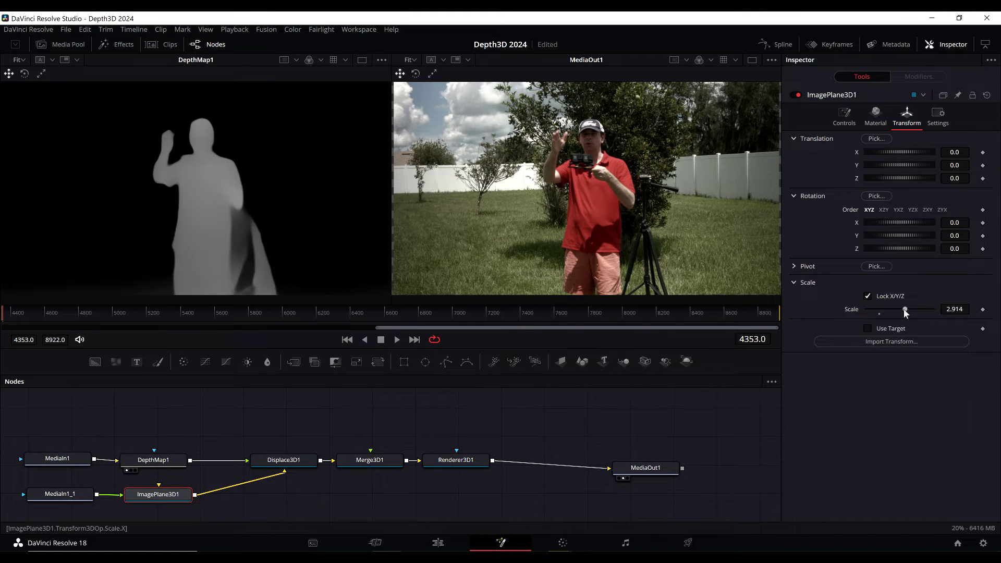
{"action": "left_click_drag", "start_coordinate": [904, 308], "coordinate": [905, 309]}
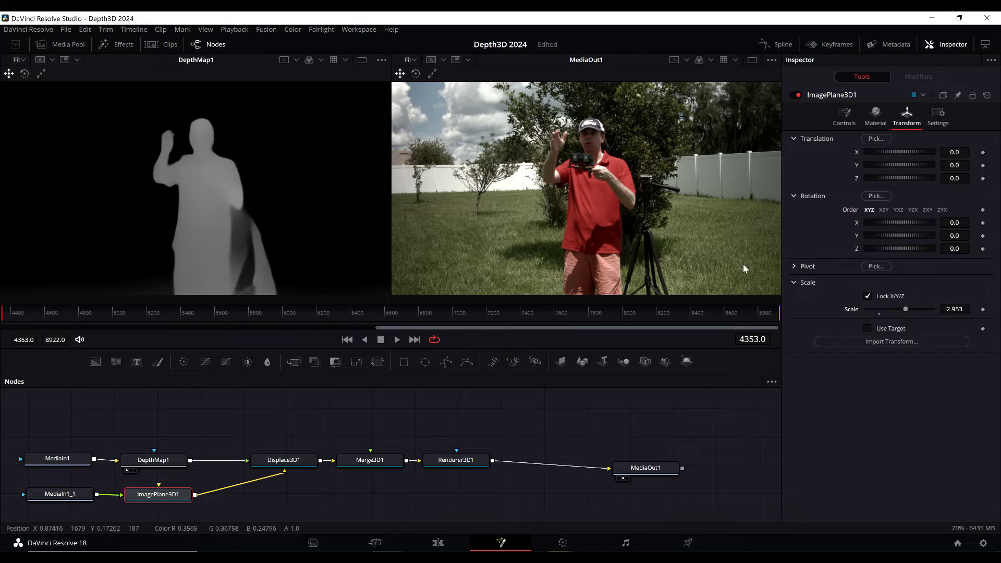
{"action": "left_click", "coordinate": [280, 464]}
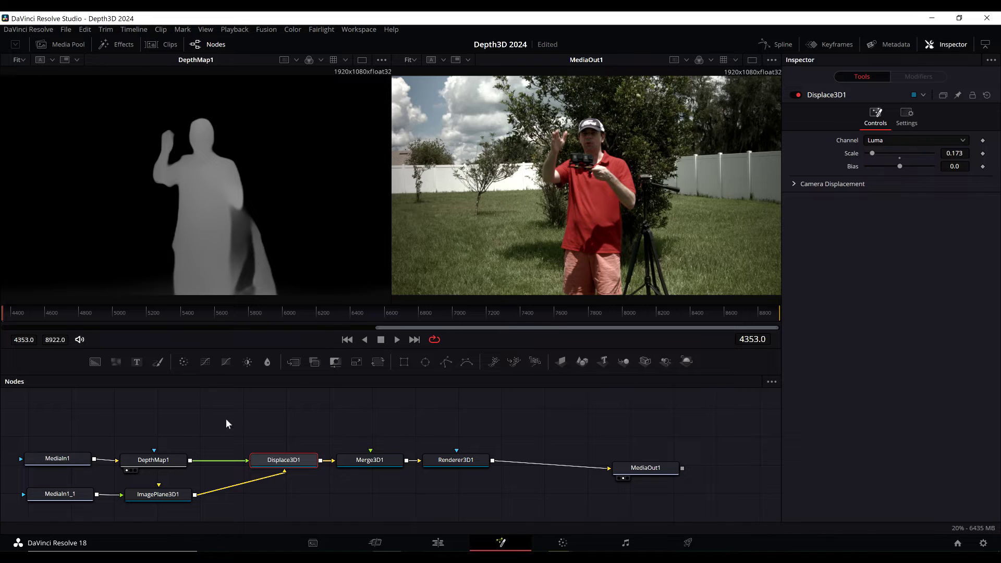
- Set DepthMap1's Target Depth to 0.583 with Isolation switched back off
{"action": "left_click", "coordinate": [161, 465]}
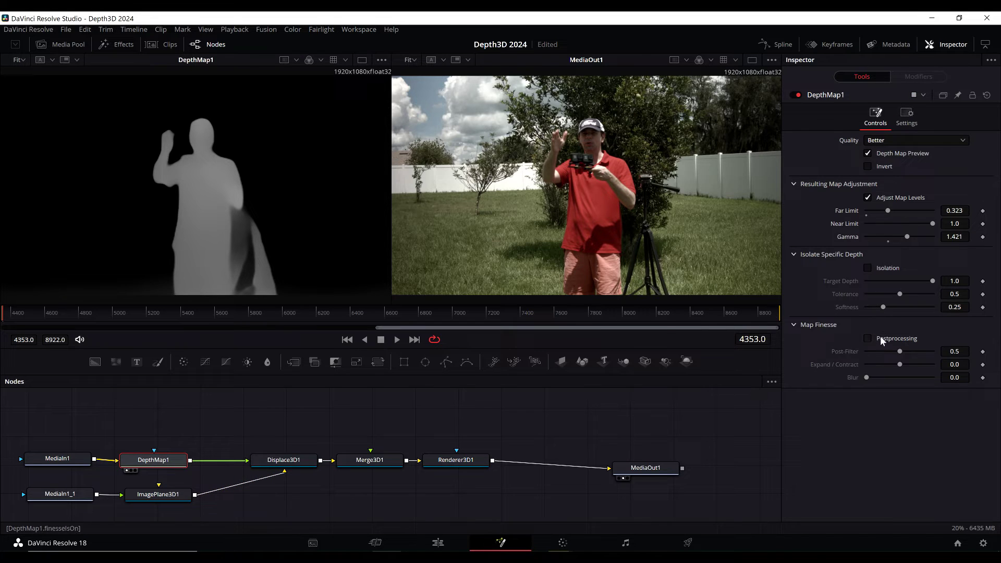
{"action": "left_click", "coordinate": [868, 267]}
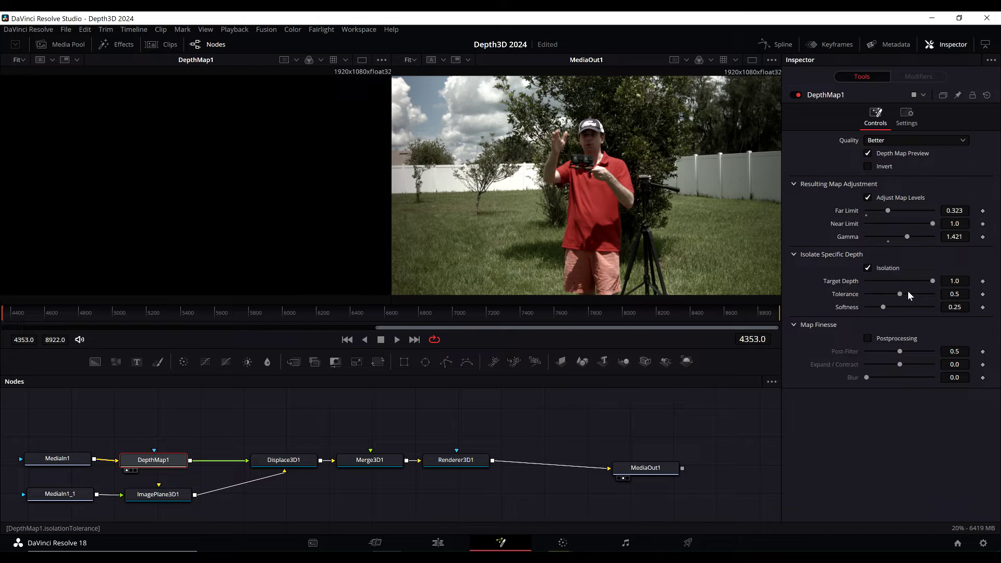
{"action": "left_click_drag", "start_coordinate": [930, 280], "coordinate": [910, 281]}
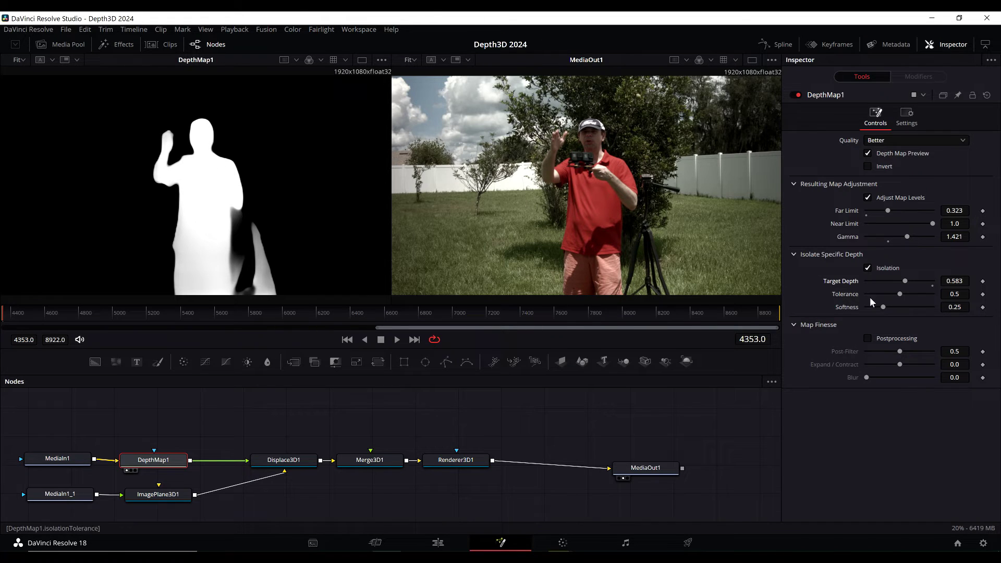
{"action": "left_click", "coordinate": [868, 268]}
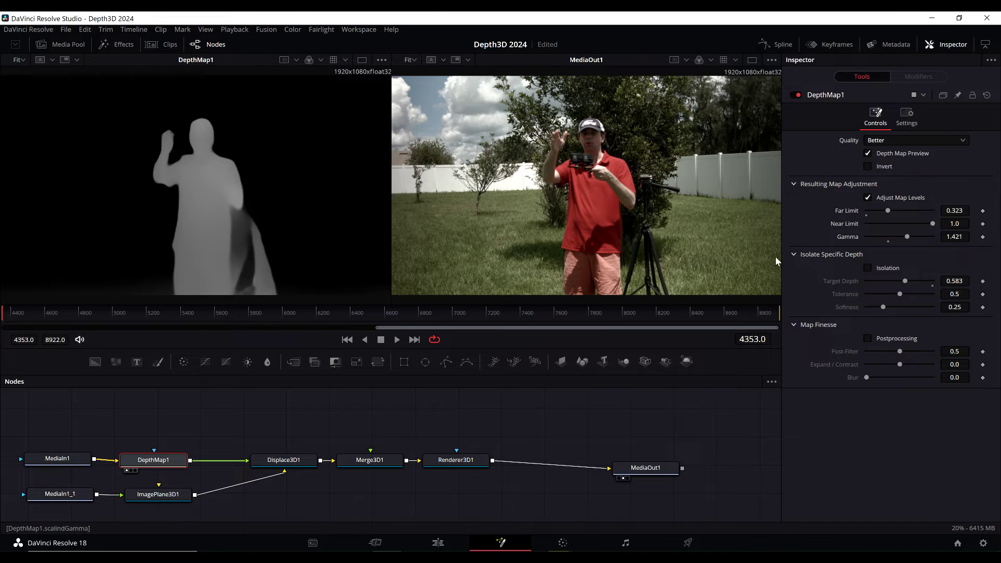
- Inspect the Displace3D1, Merge3D1, Renderer3D1 and MediaOut1 nodes
{"action": "left_click", "coordinate": [311, 460]}
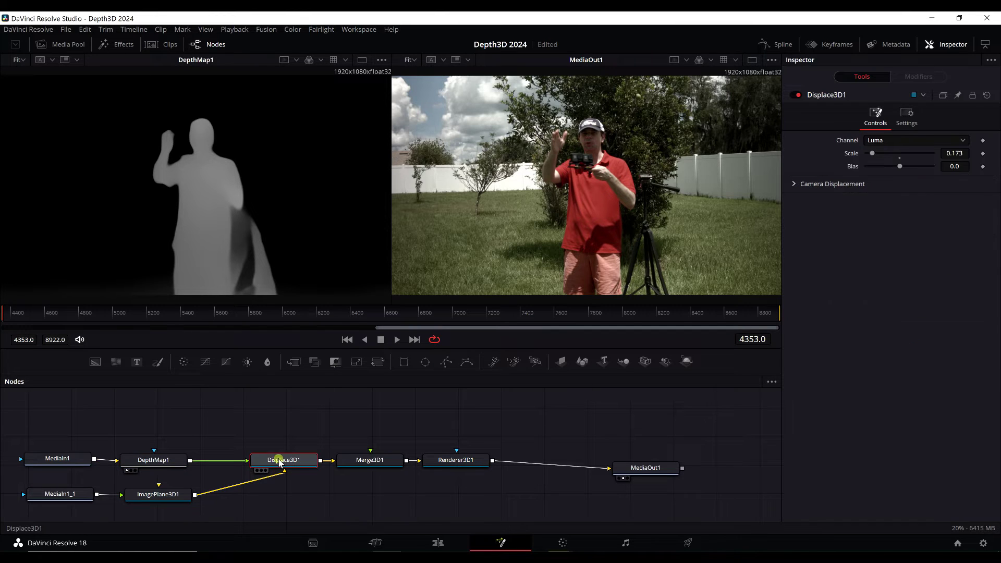
{"action": "left_click", "coordinate": [369, 463]}
{"action": "left_click", "coordinate": [452, 462]}
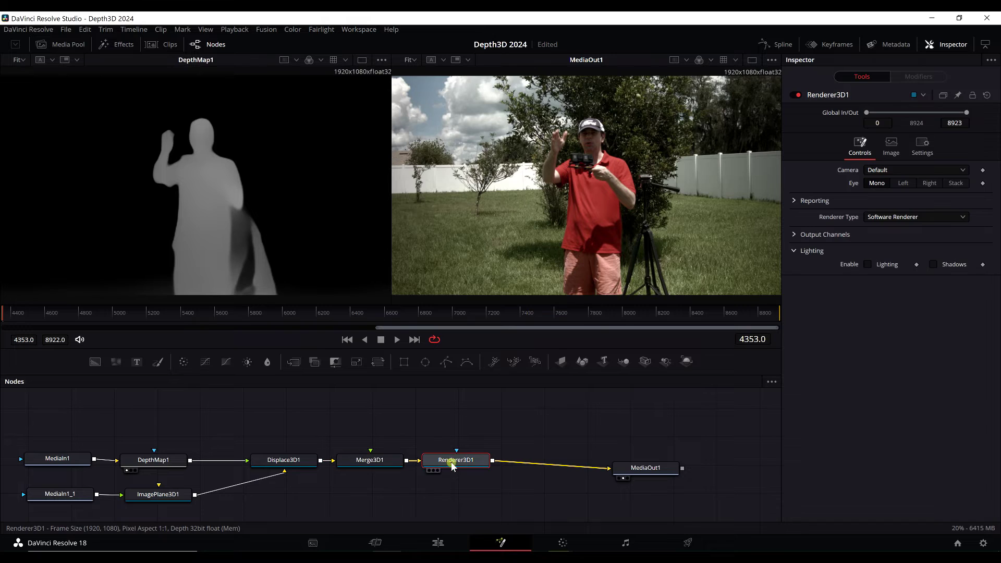
{"action": "left_click", "coordinate": [652, 472]}
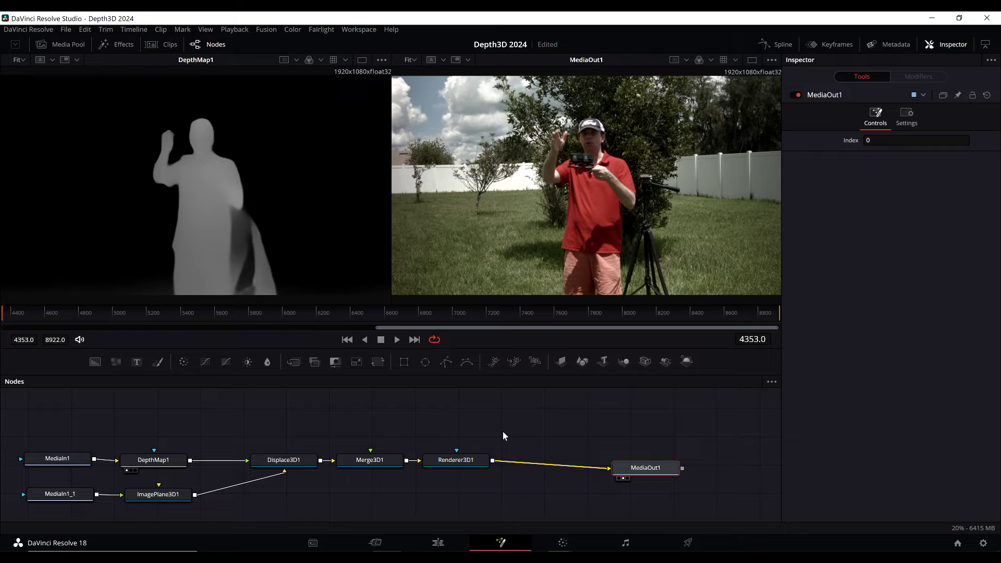
- Try Renderer3D1's Stack and Stack Vertical eye modes, then set Eye to Left
{"action": "left_click", "coordinate": [457, 462]}
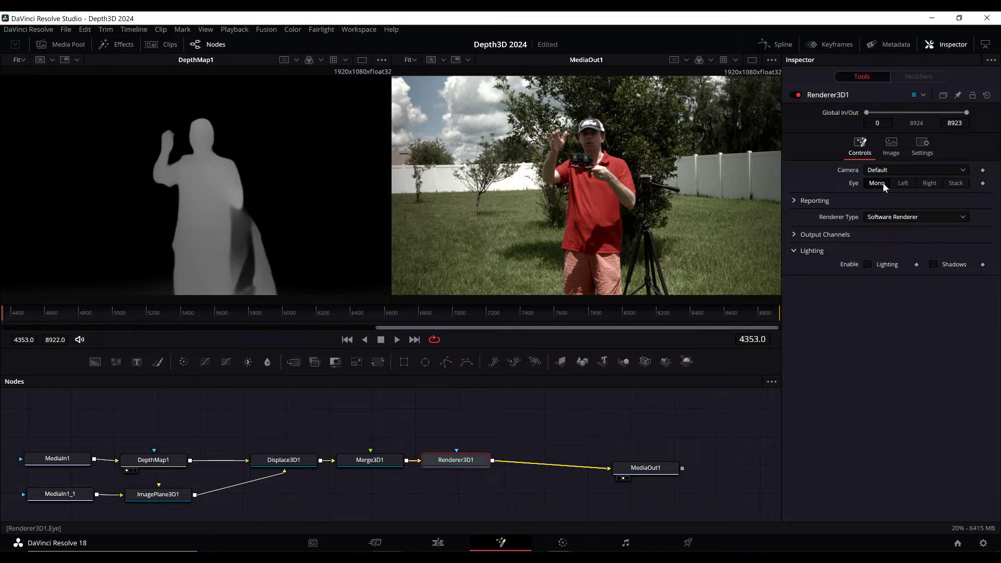
{"action": "left_click", "coordinate": [956, 183]}
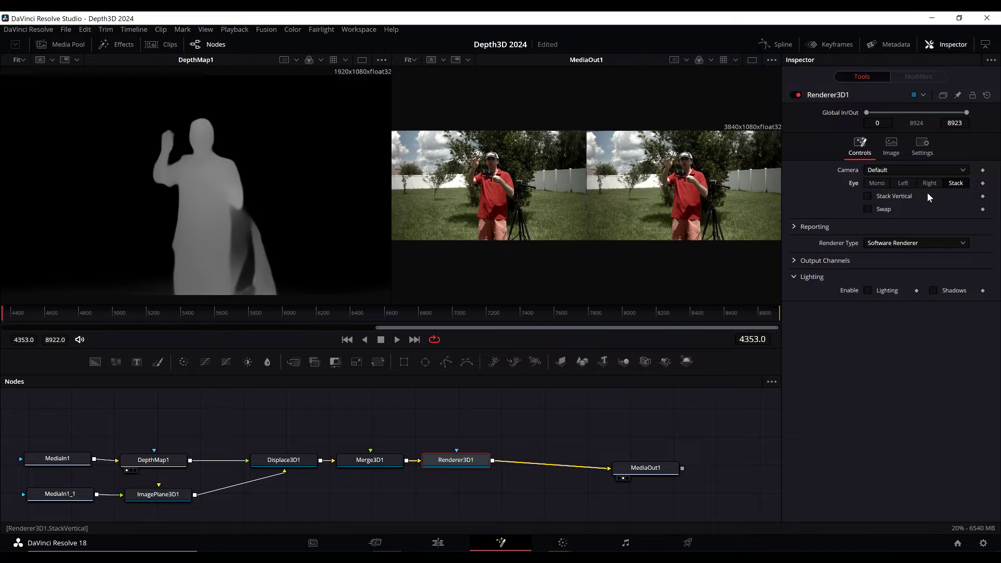
{"action": "left_click", "coordinate": [890, 195]}
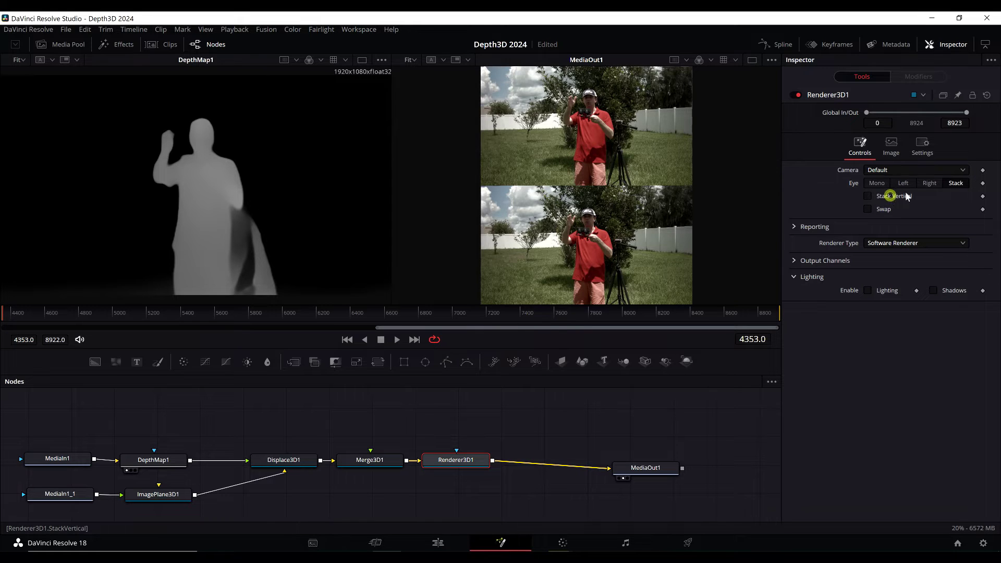
{"action": "left_click", "coordinate": [890, 195]}
{"action": "left_click", "coordinate": [953, 183]}
{"action": "left_click", "coordinate": [905, 181]}
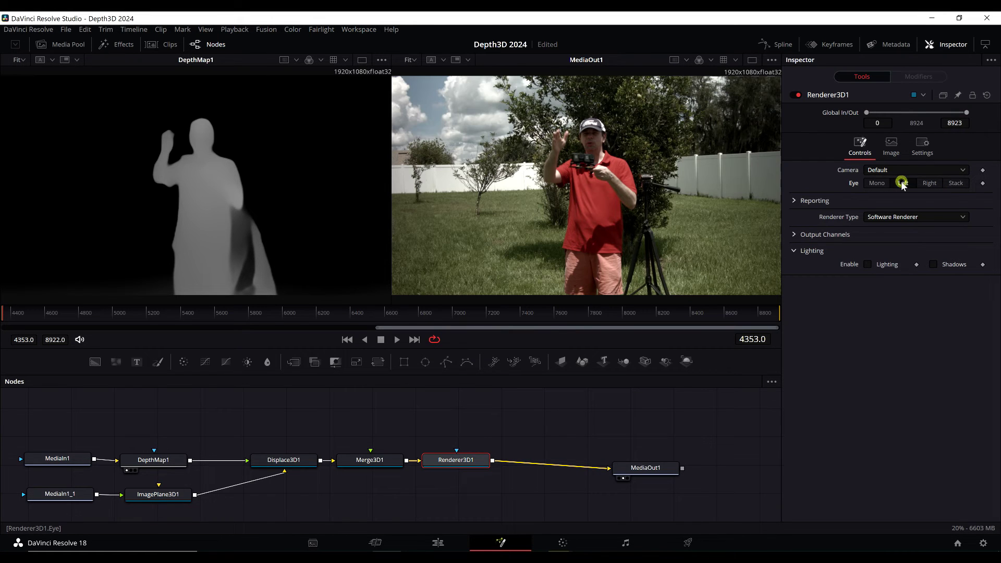
- Duplicate Renderer3D1 by copying and pasting it as Renderer3D1_1
{"action": "right_click", "coordinate": [453, 463]}
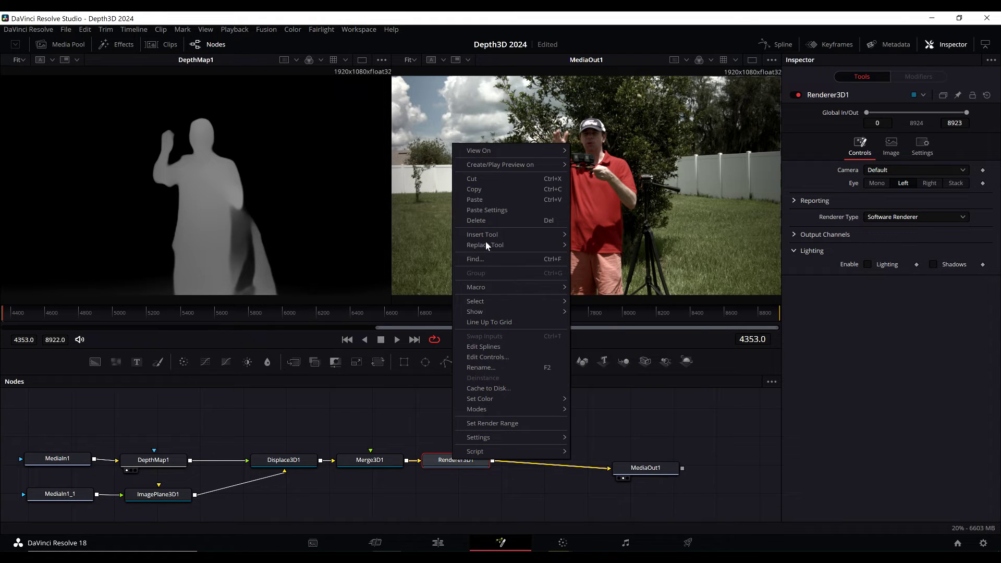
{"action": "left_click", "coordinate": [474, 189]}
{"action": "left_click", "coordinate": [451, 489]}
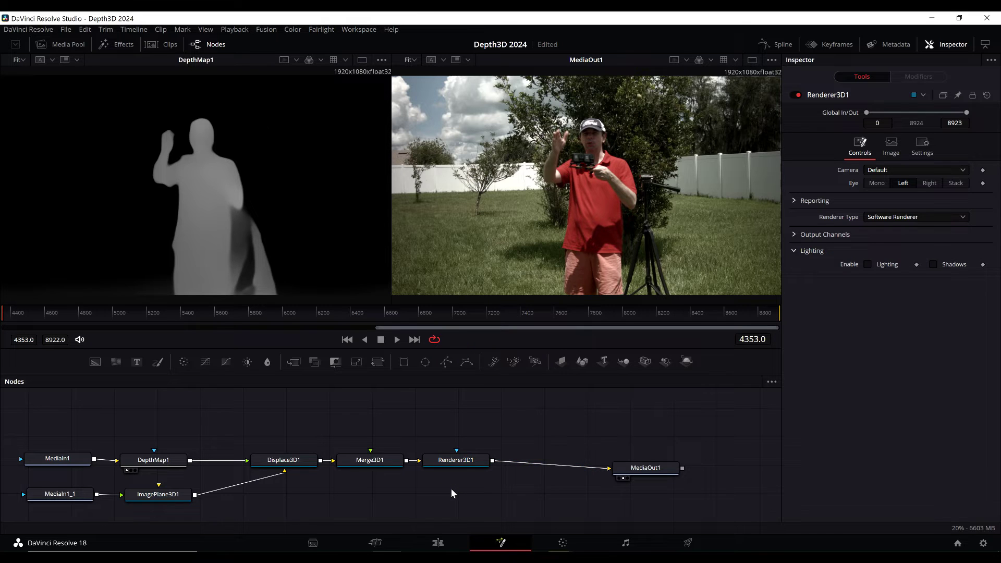
{"action": "right_click", "coordinate": [451, 489]}
{"action": "left_click", "coordinate": [492, 469]}
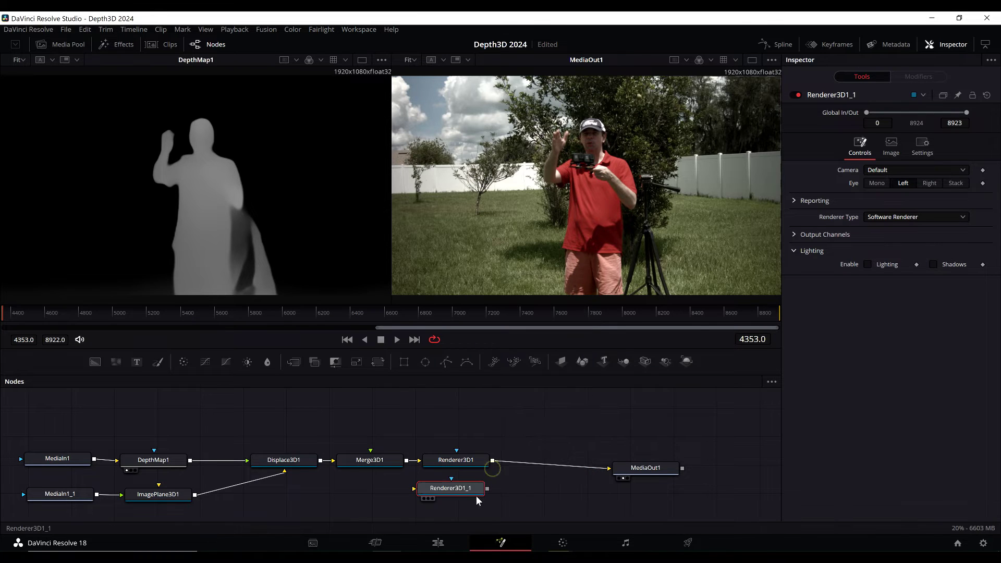
{"action": "left_click_drag", "start_coordinate": [452, 491], "coordinate": [457, 487]}
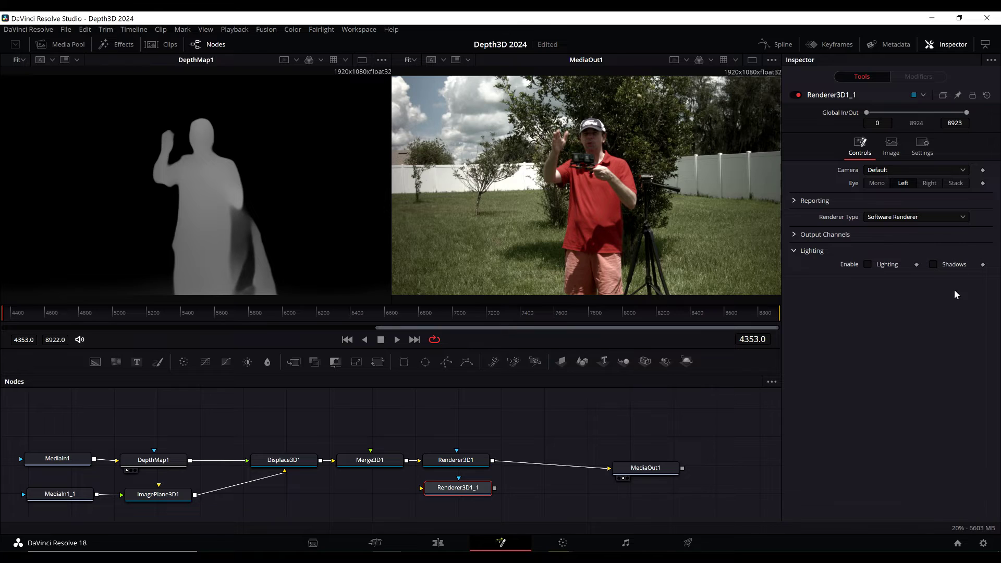
- Set Renderer3D1_1's Eye to Right and feed it from Merge3D1's output
{"action": "left_click", "coordinate": [929, 184]}
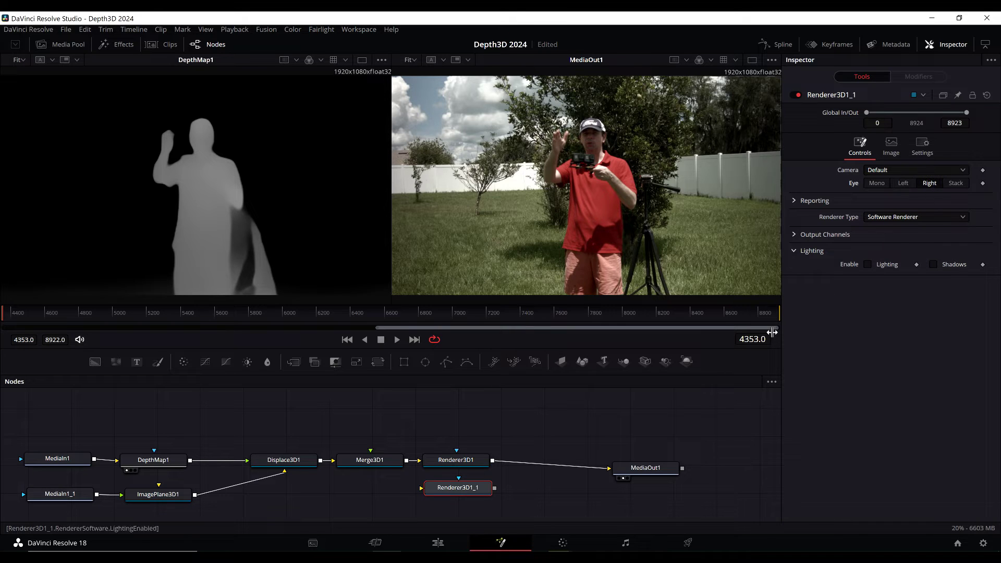
{"action": "left_click", "coordinate": [468, 462]}
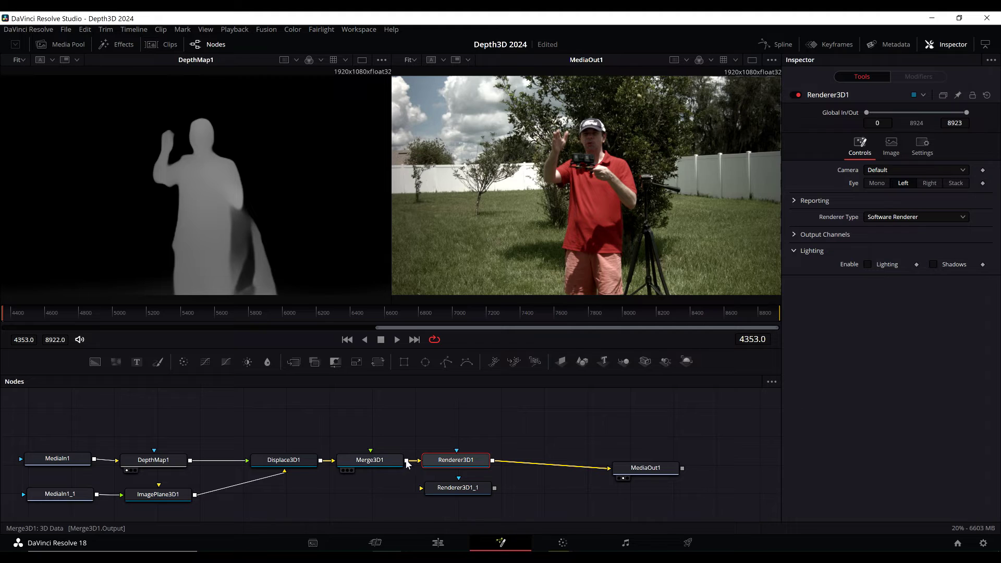
{"action": "left_click_drag", "start_coordinate": [407, 463], "coordinate": [422, 489]}
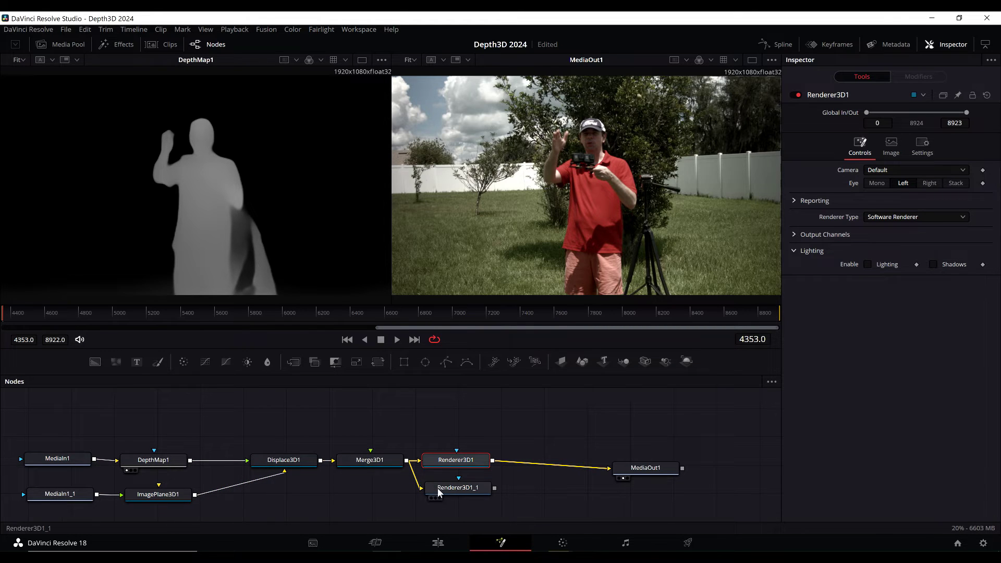
{"action": "left_click", "coordinate": [467, 490]}
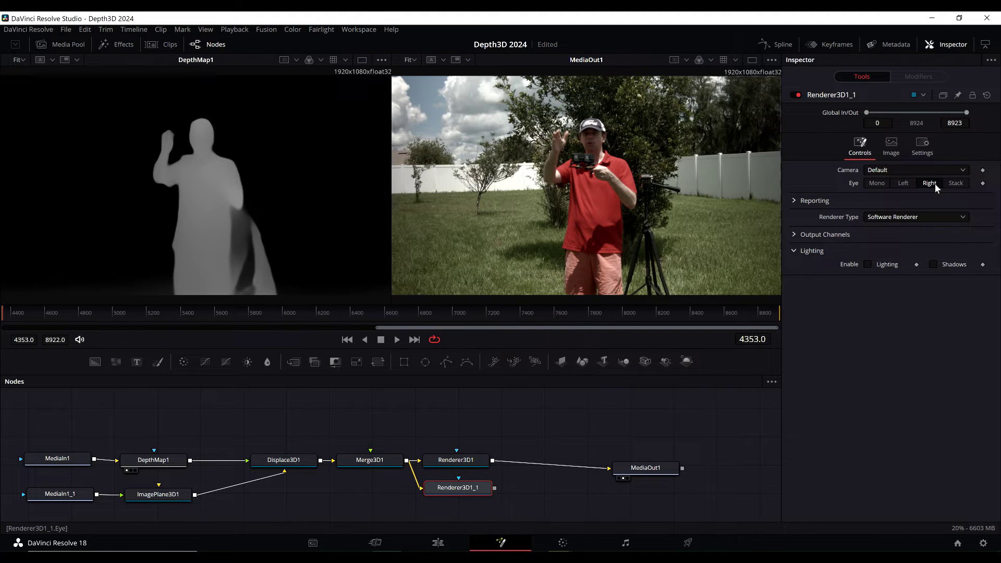
{"action": "left_click", "coordinate": [455, 460]}
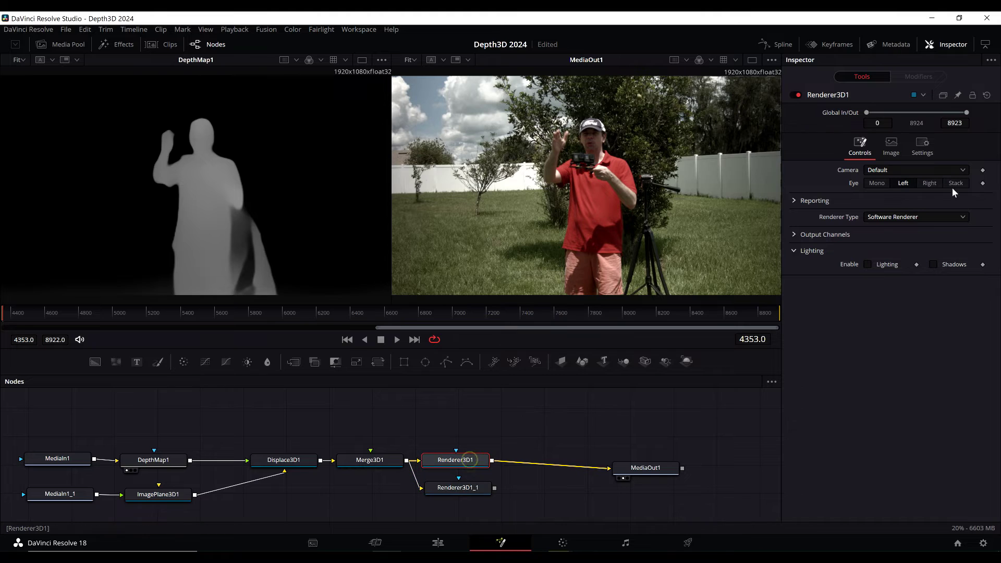
{"action": "left_click", "coordinate": [559, 483]}
- Add a Combiner node, wiring Renderer3D1 into Combiner1 and Combiner1 into MediaOut1
{"action": "key", "text": "shift+space"}
{"action": "type", "text": "Image Plane 3D"}
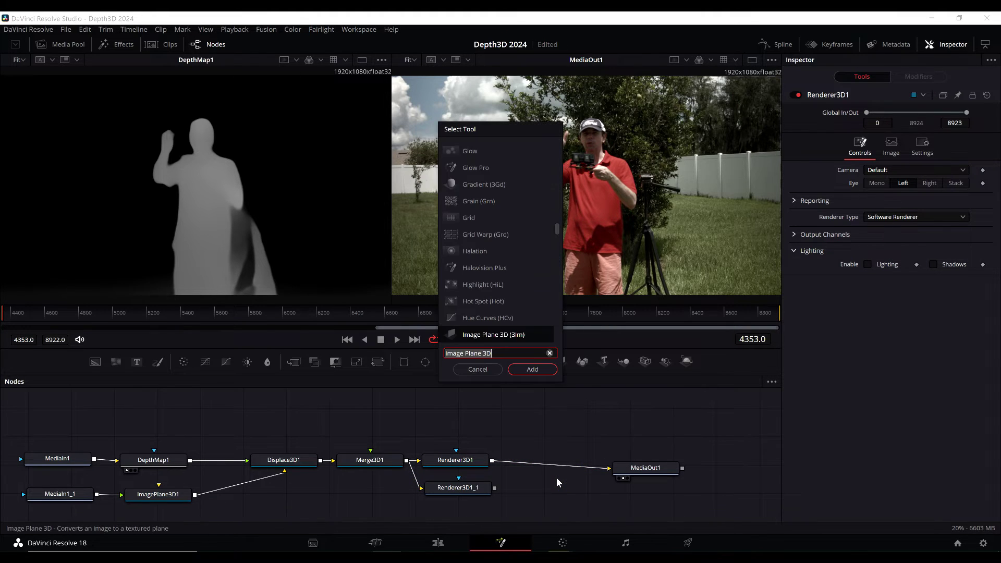
{"action": "type", "text": "comb"}
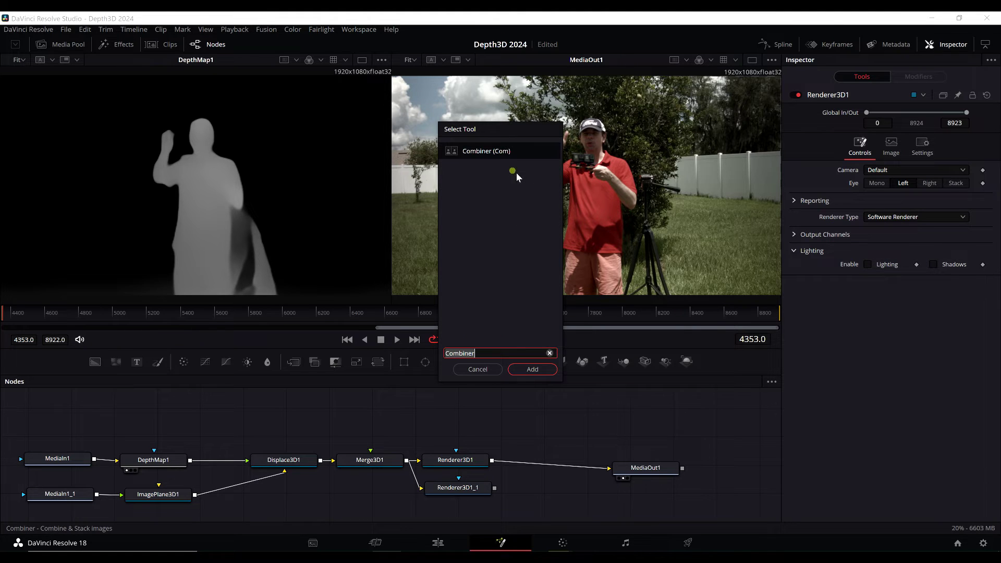
{"action": "left_click", "coordinate": [541, 369]}
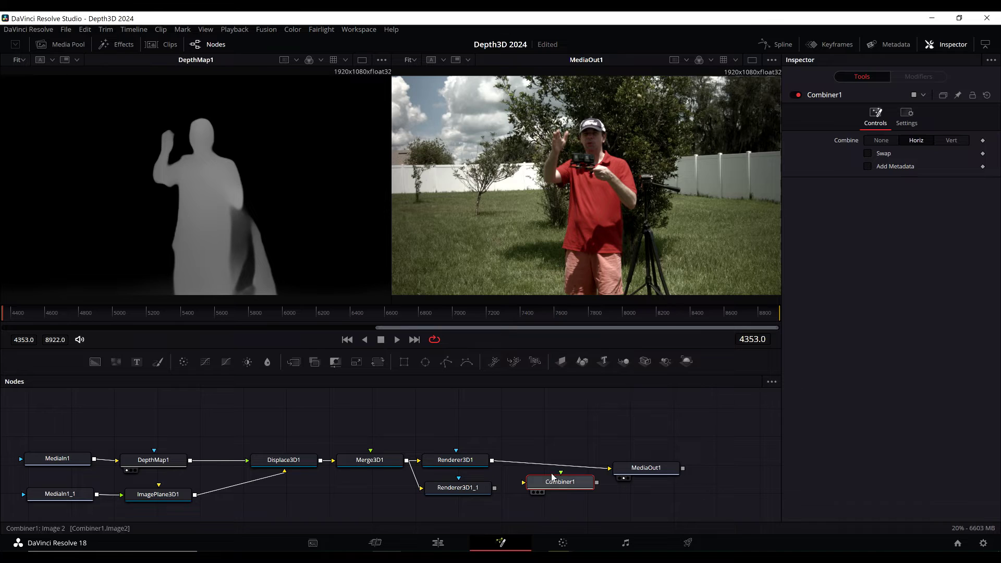
{"action": "left_click_drag", "start_coordinate": [610, 469], "coordinate": [554, 466]}
{"action": "left_click_drag", "start_coordinate": [491, 461], "coordinate": [570, 467]}
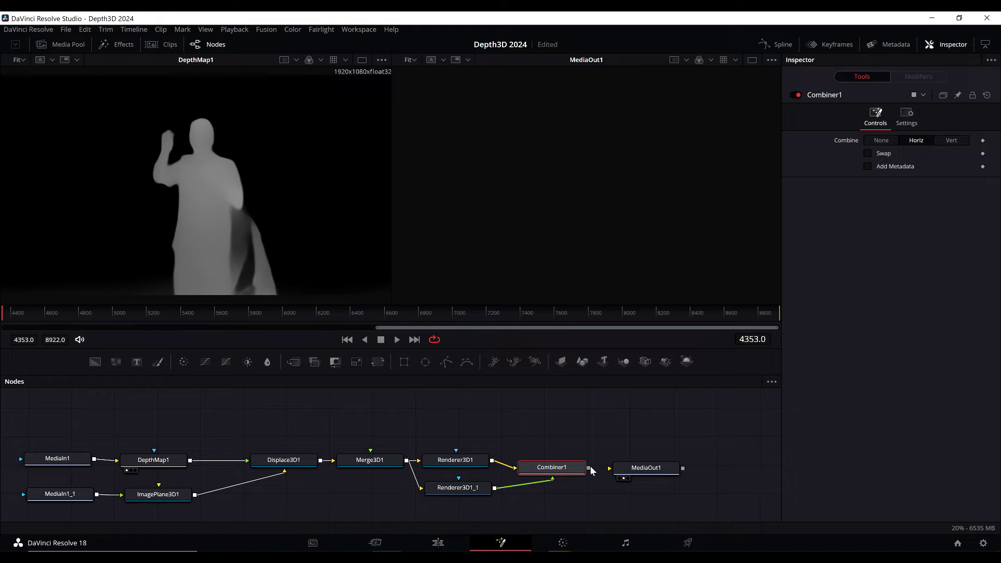
{"action": "left_click_drag", "start_coordinate": [589, 468], "coordinate": [612, 472]}
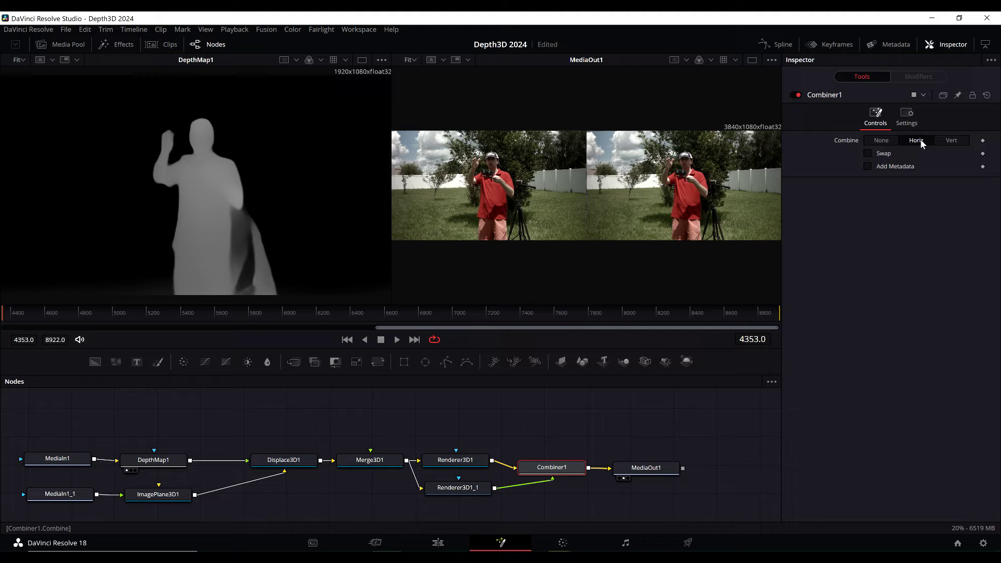
- Compare the Vert and Horiz combine modes, leave Combiner1 on Horiz, and move MediaOut1 right
{"action": "left_click", "coordinate": [948, 140]}
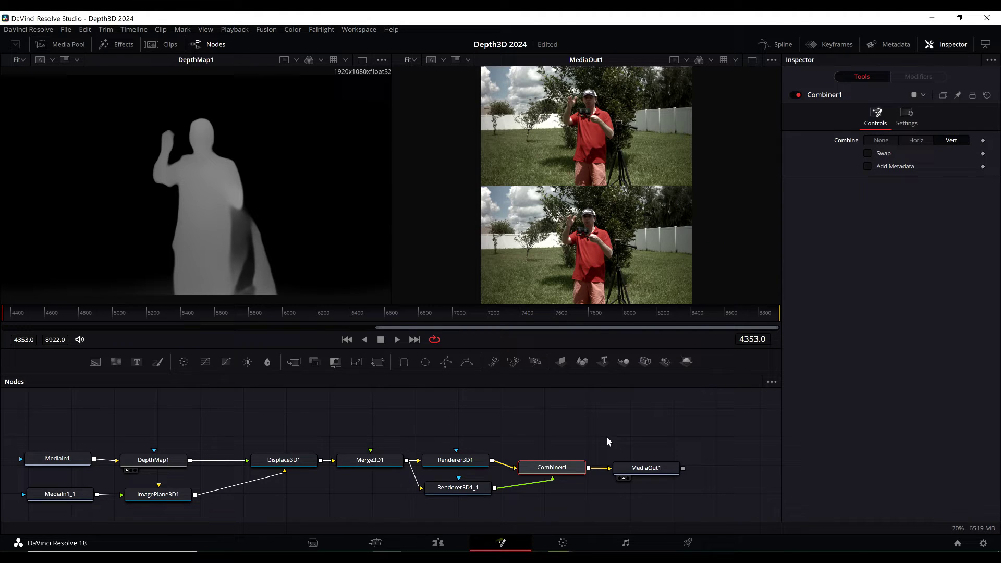
{"action": "left_click", "coordinate": [925, 142]}
{"action": "left_click", "coordinate": [948, 140]}
{"action": "left_click", "coordinate": [916, 141]}
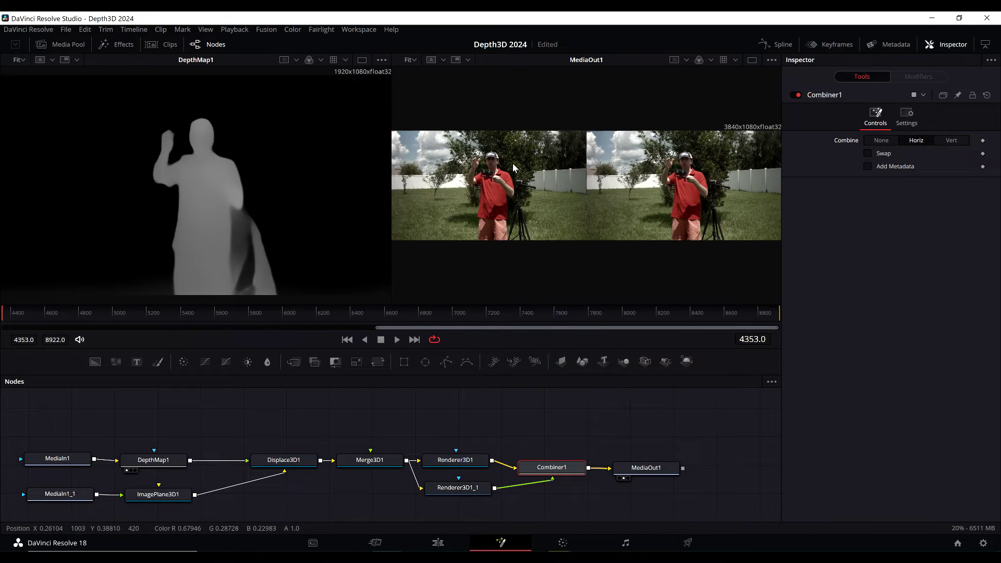
{"action": "left_click_drag", "start_coordinate": [647, 467], "coordinate": [729, 463]}
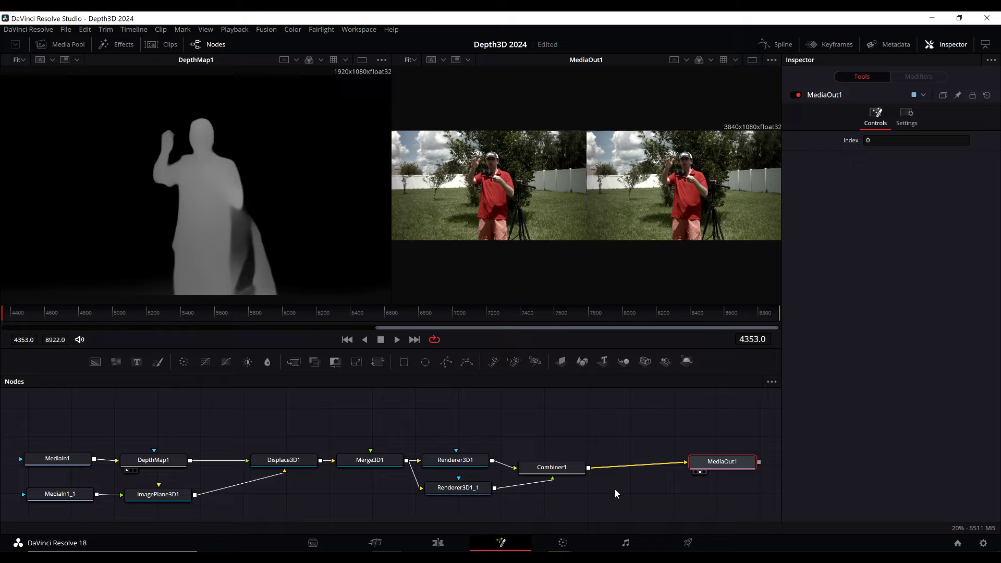
- Add an Anaglyph node and wire Anaglyph1 between Combiner1 and MediaOut1
{"action": "key", "text": "shift+space"}
{"action": "type", "text": "Combiner"}
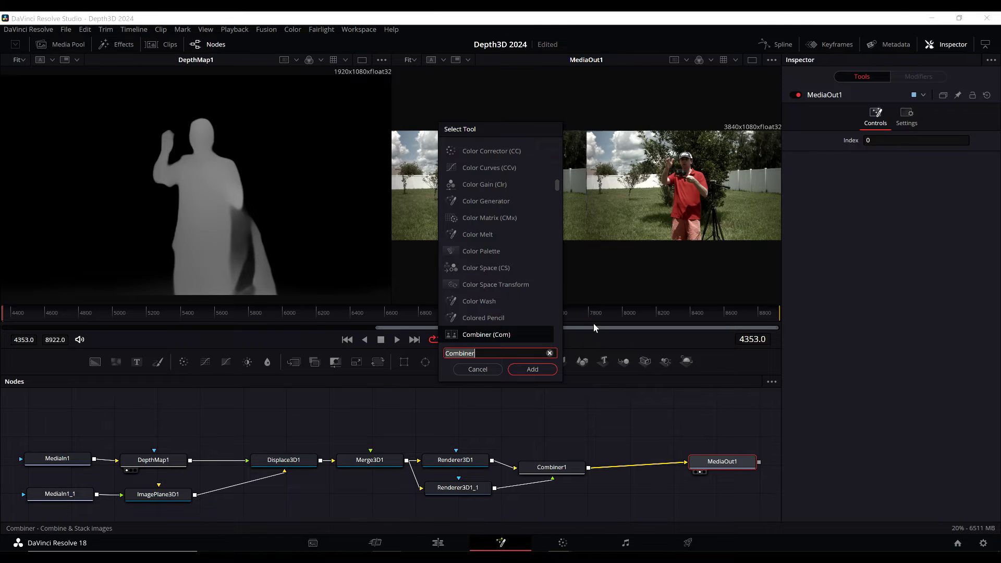
{"action": "key", "text": "BackSpace"}
{"action": "key", "text": "BackSpace"}
{"action": "key", "text": "BackSpace"}
{"action": "key", "text": "BackSpace"}
{"action": "key", "text": "BackSpace"}
{"action": "key", "text": "BackSpace"}
{"action": "key", "text": "BackSpace"}
{"action": "key", "text": "BackSpace"}
{"action": "type", "text": "anaglyph"}
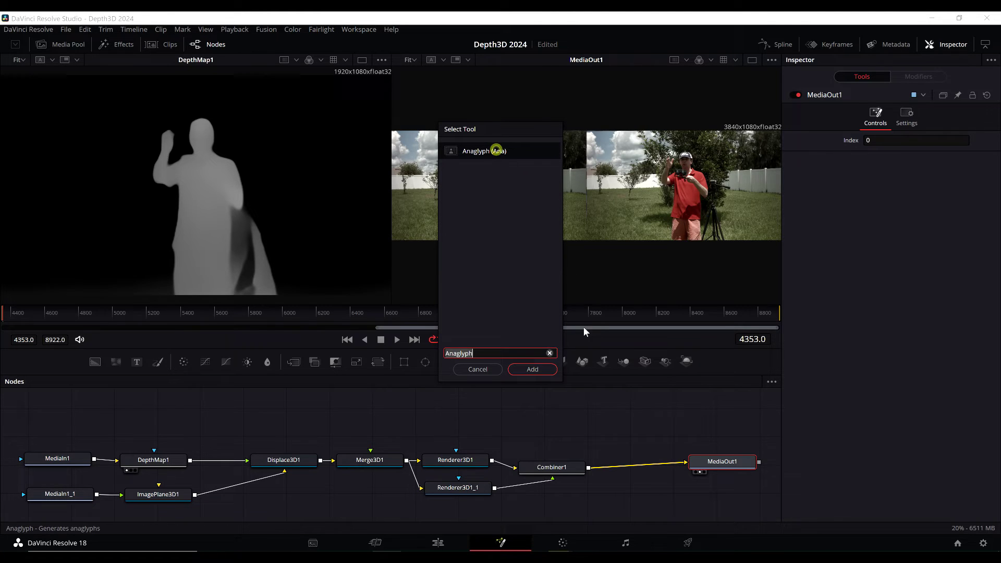
{"action": "left_click", "coordinate": [533, 369]}
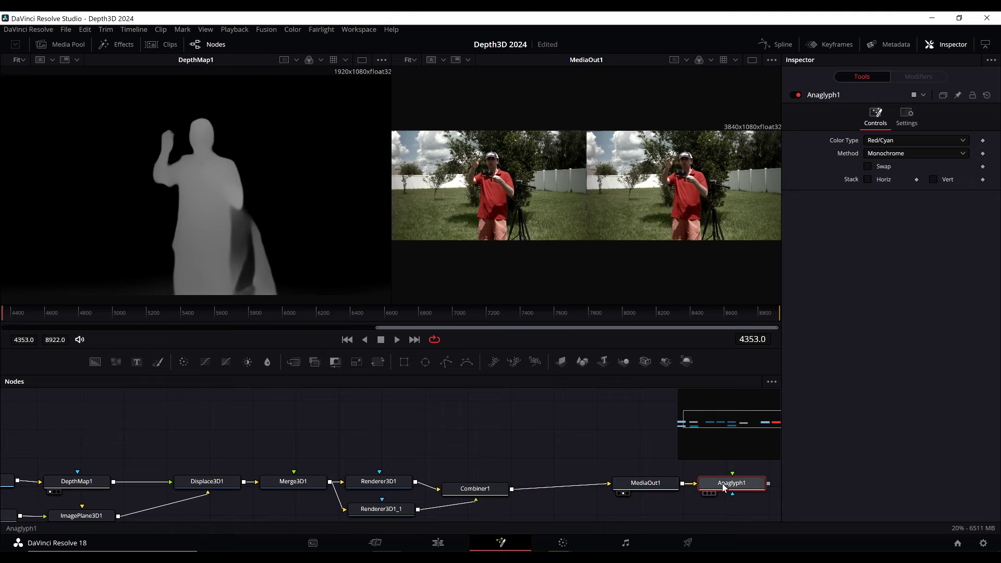
{"action": "left_click_drag", "start_coordinate": [695, 483], "coordinate": [555, 491]}
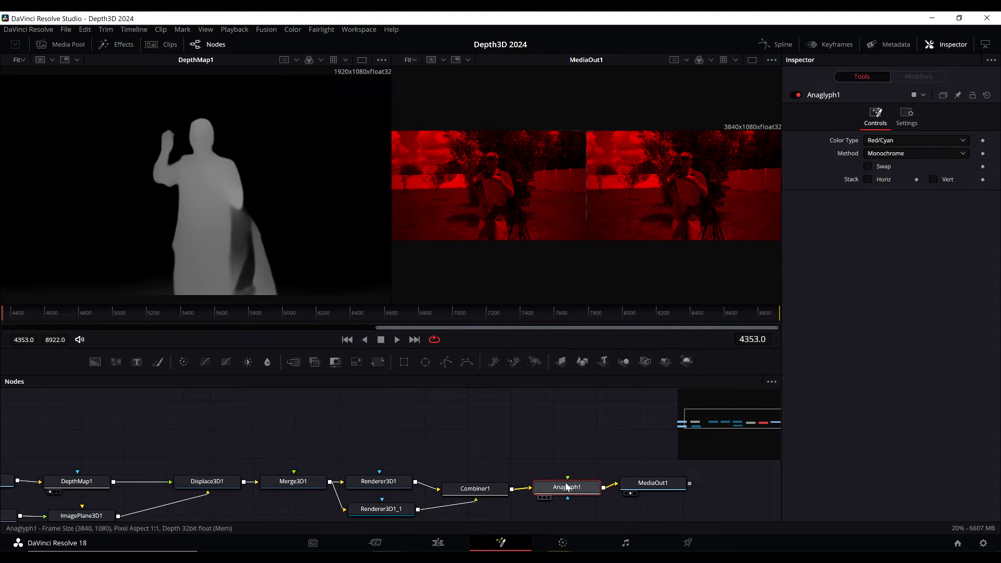
{"action": "left_click", "coordinate": [489, 491]}
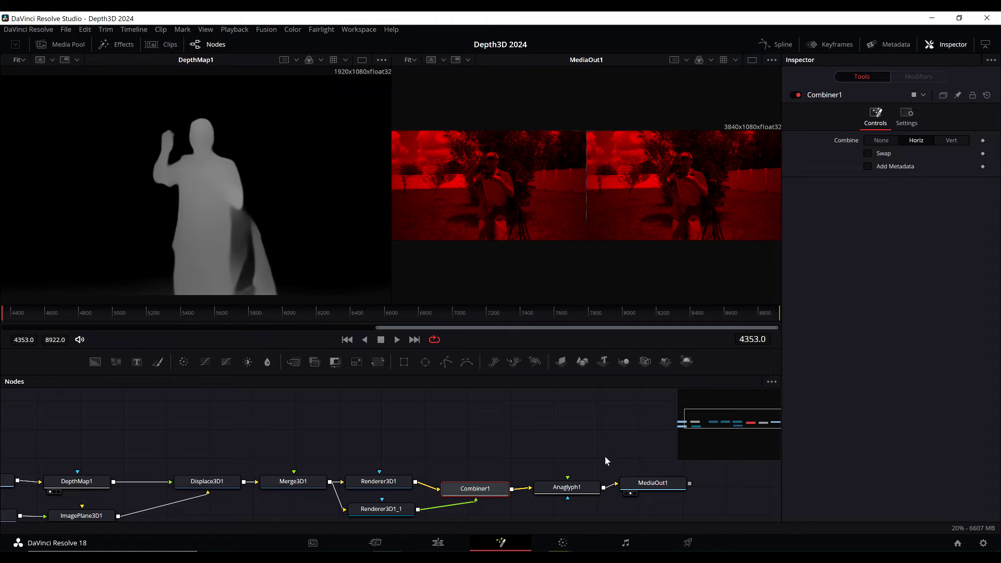
- Set Combiner1 to Vert and switch Anaglyph1's Stack from Horiz to Vert
{"action": "left_click", "coordinate": [580, 489]}
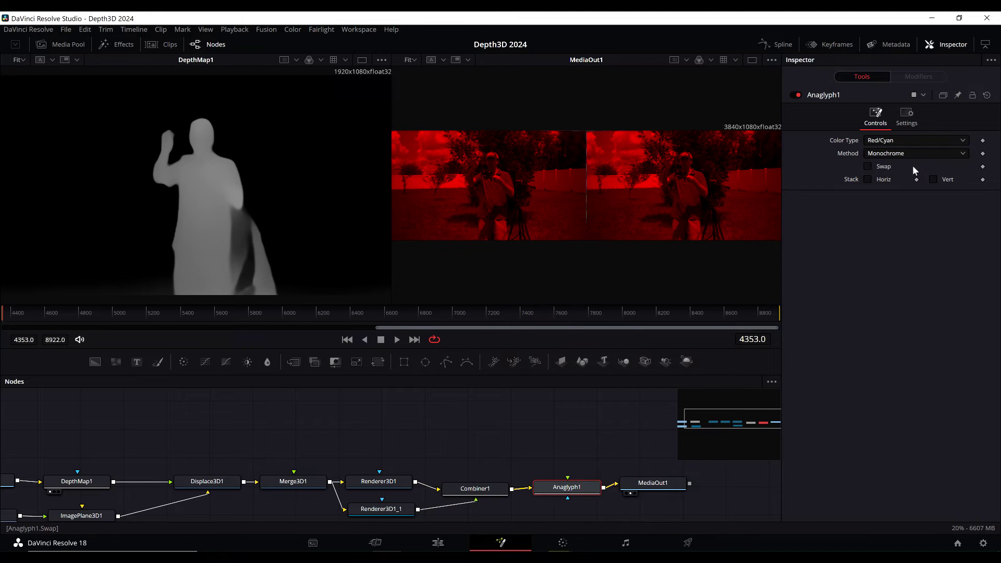
{"action": "left_click", "coordinate": [869, 179]}
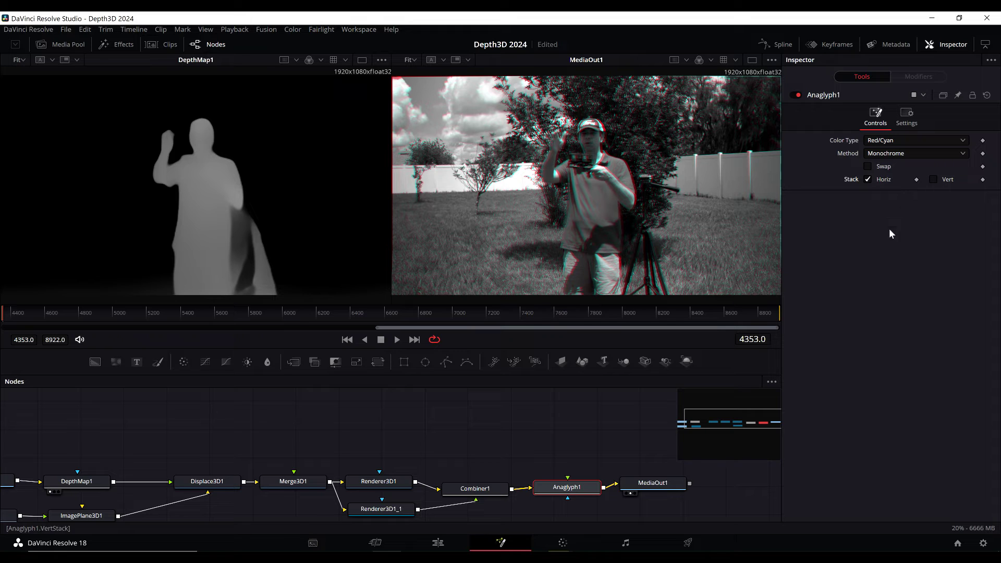
{"action": "left_click", "coordinate": [475, 489]}
{"action": "left_click", "coordinate": [953, 140]}
{"action": "left_click", "coordinate": [563, 491]}
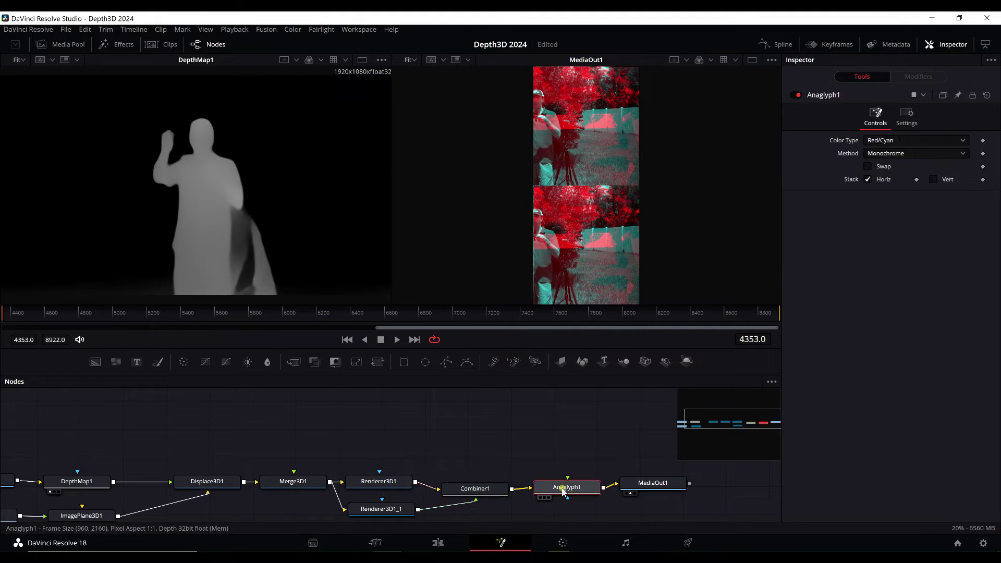
{"action": "left_click", "coordinate": [868, 180]}
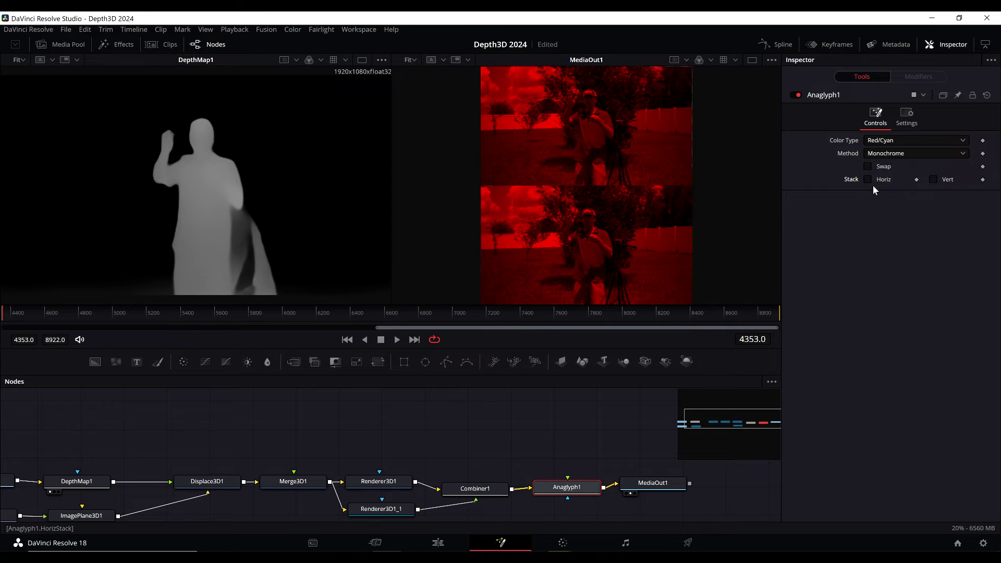
{"action": "left_click", "coordinate": [933, 178]}
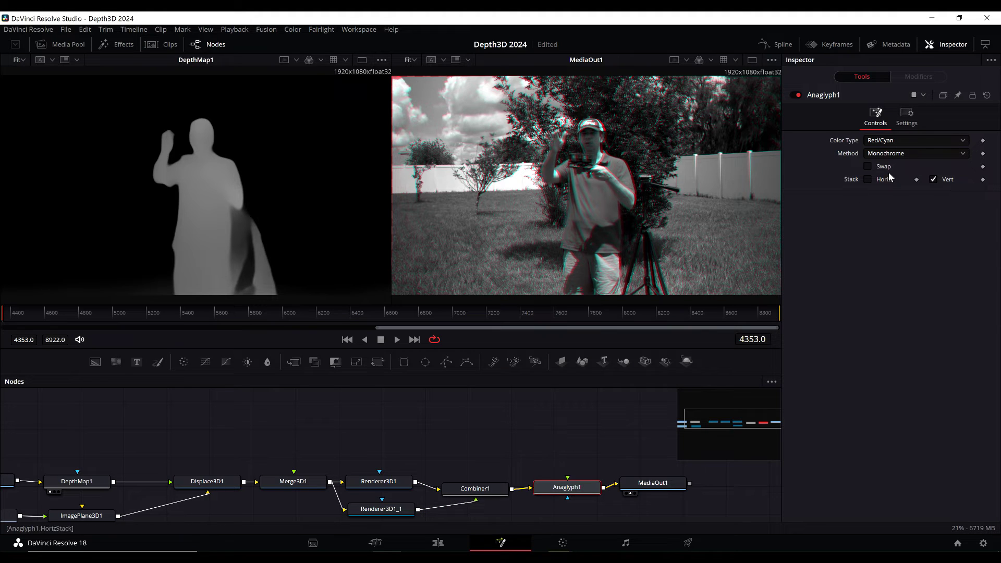
{"action": "left_click", "coordinate": [475, 488]}
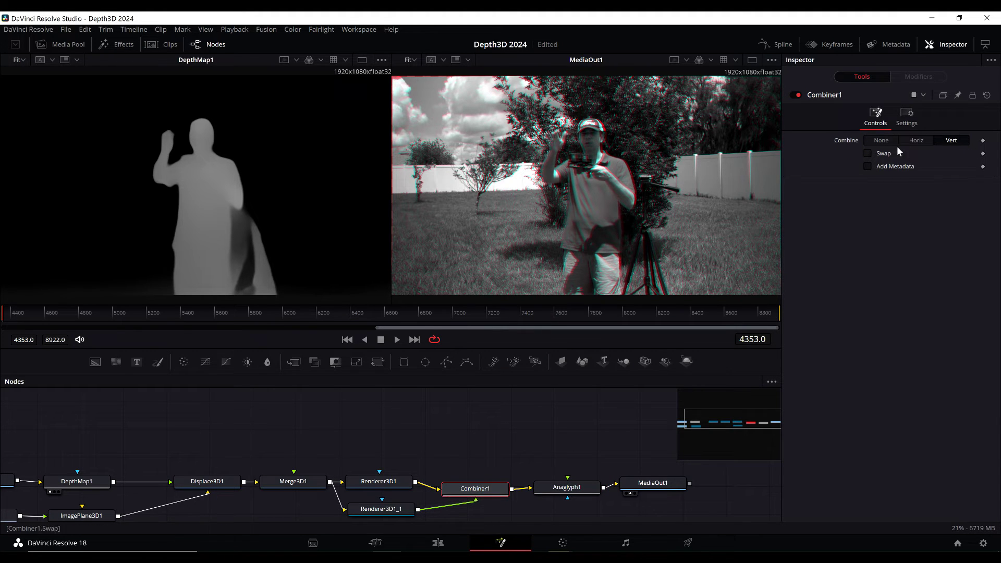
{"action": "left_click", "coordinate": [558, 488]}
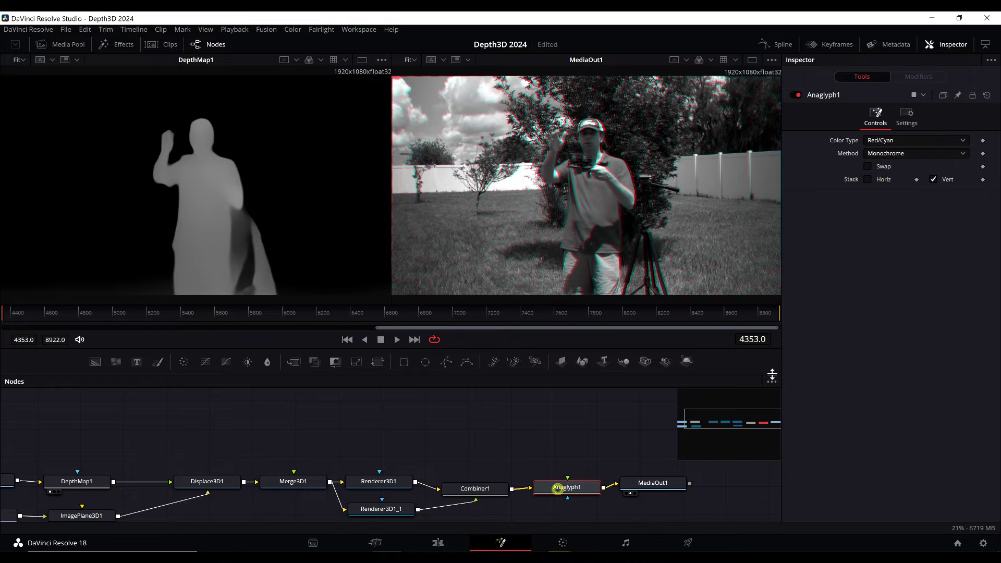
- Try the Red/Green, Red/Blue, Amber/Blue and Green/Magenta colour types, then return to Red/Cyan
{"action": "left_click", "coordinate": [899, 141]}
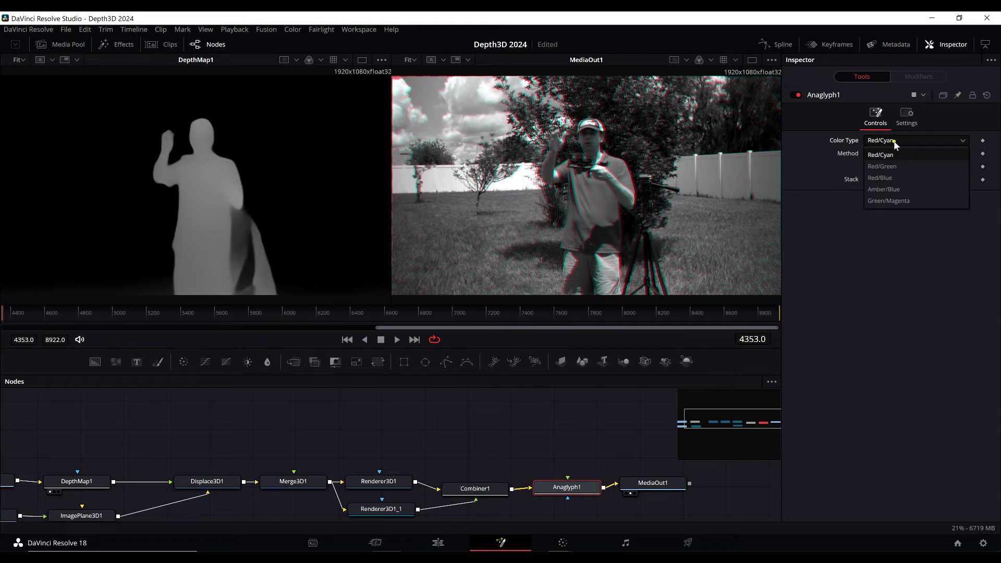
{"action": "left_click", "coordinate": [882, 165]}
{"action": "left_click", "coordinate": [890, 141]}
{"action": "left_click", "coordinate": [882, 177]}
{"action": "left_click", "coordinate": [894, 140]}
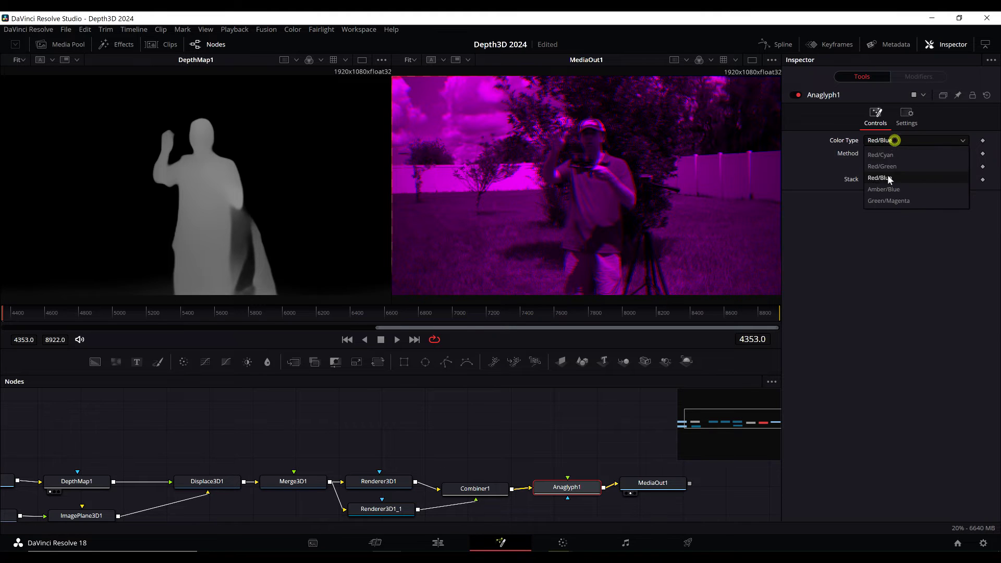
{"action": "left_click", "coordinate": [884, 188]}
{"action": "left_click", "coordinate": [899, 138]}
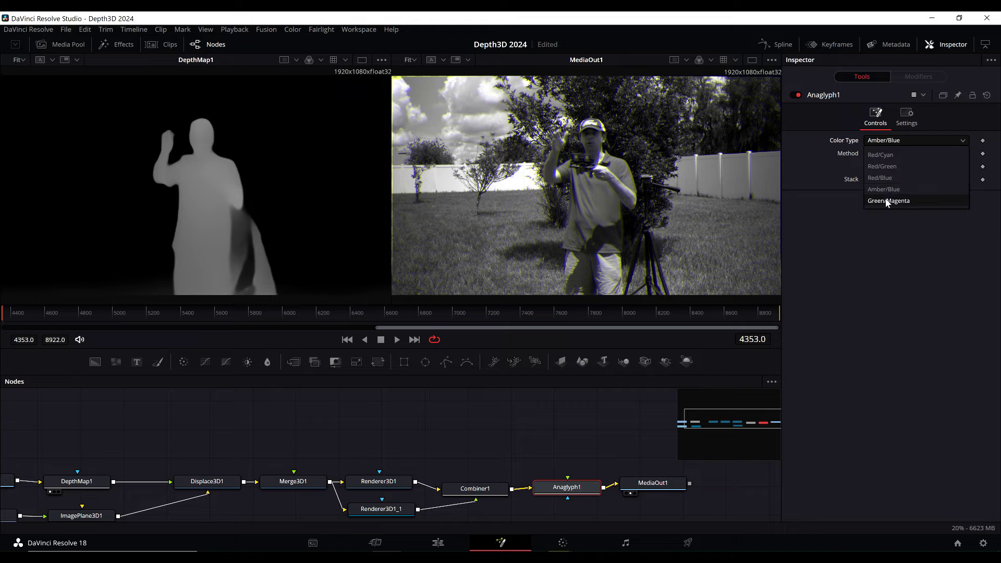
{"action": "left_click", "coordinate": [886, 200]}
{"action": "left_click", "coordinate": [887, 140]}
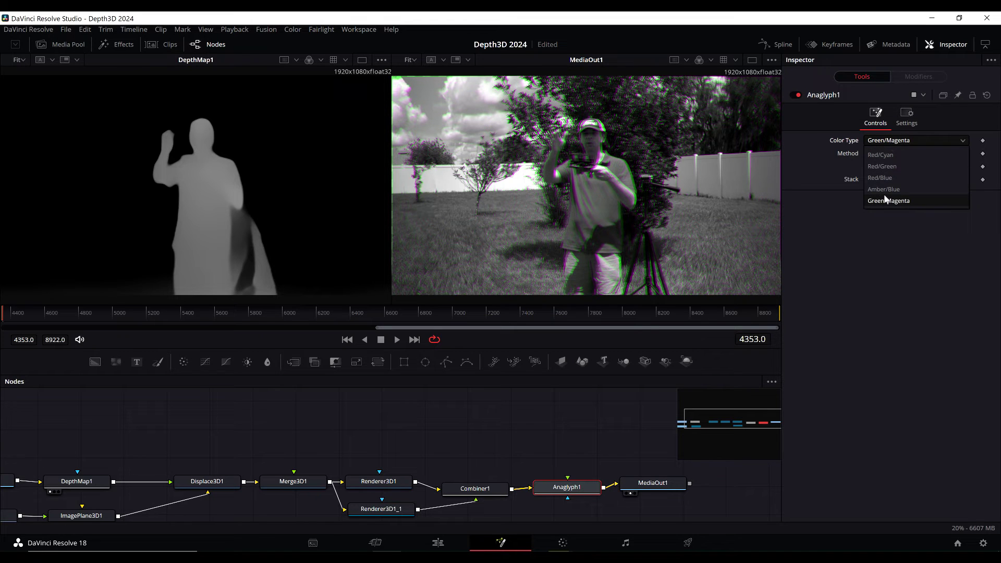
{"action": "left_click", "coordinate": [881, 155]}
- Compare the Half-color, Color, Optimised and Dubois methods and settle on Half-color
{"action": "left_click", "coordinate": [880, 152]}
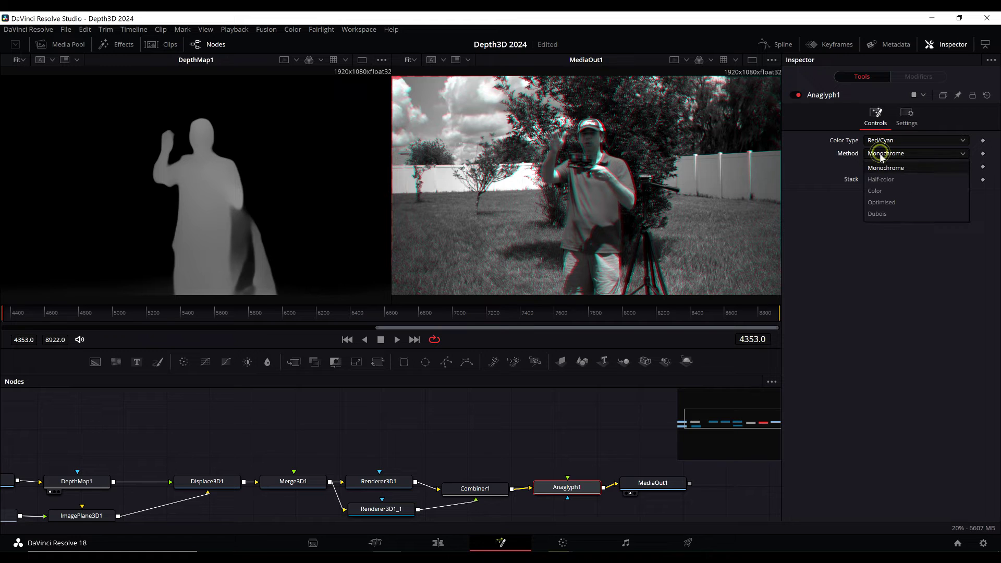
{"action": "left_click", "coordinate": [879, 177]}
{"action": "left_click", "coordinate": [885, 154]}
{"action": "left_click", "coordinate": [878, 191]}
{"action": "left_click", "coordinate": [893, 155]}
{"action": "left_click", "coordinate": [885, 202]}
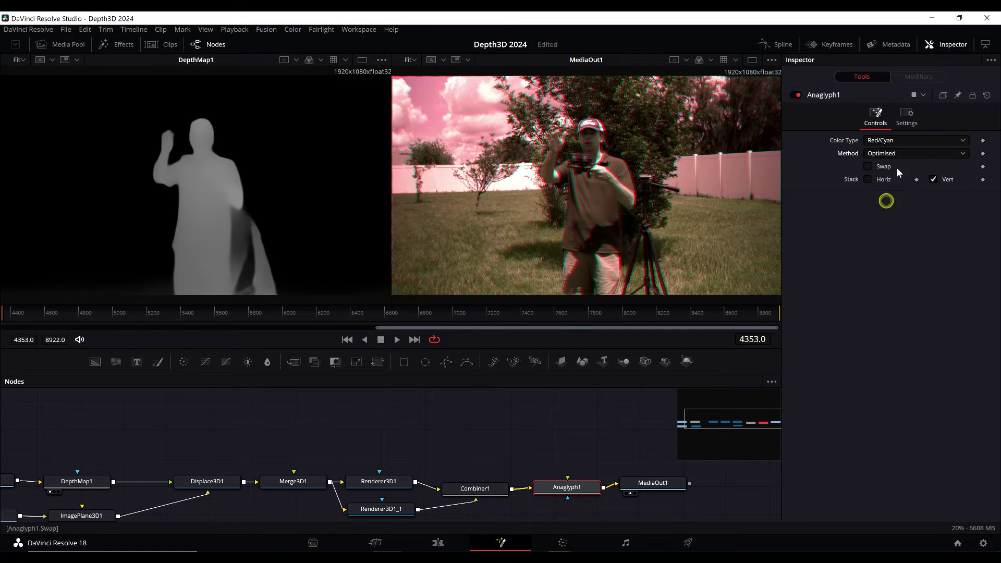
{"action": "left_click", "coordinate": [895, 153]}
{"action": "left_click", "coordinate": [888, 214]}
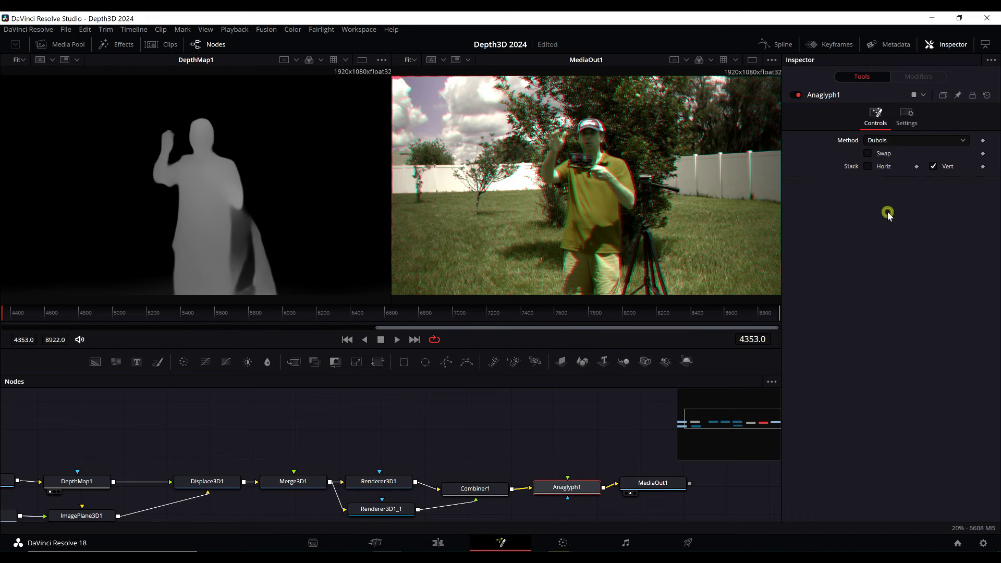
{"action": "left_click", "coordinate": [894, 140]}
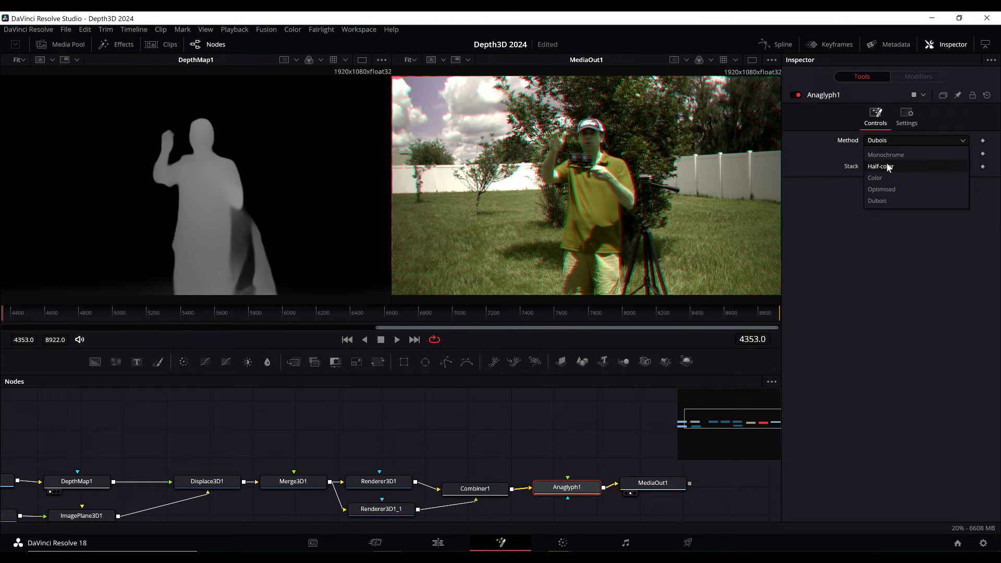
{"action": "left_click", "coordinate": [886, 166]}
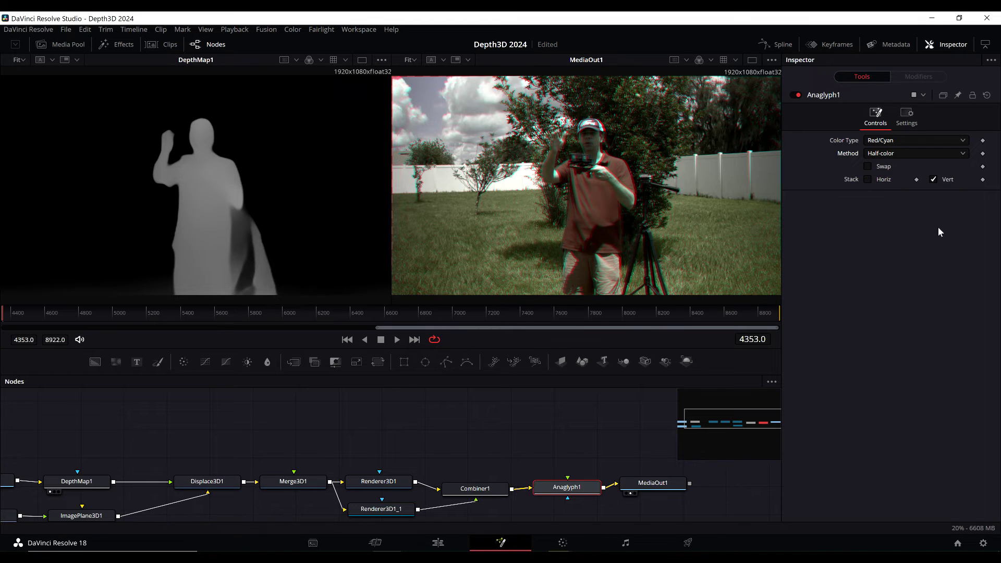
{"action": "left_click", "coordinate": [639, 488]}
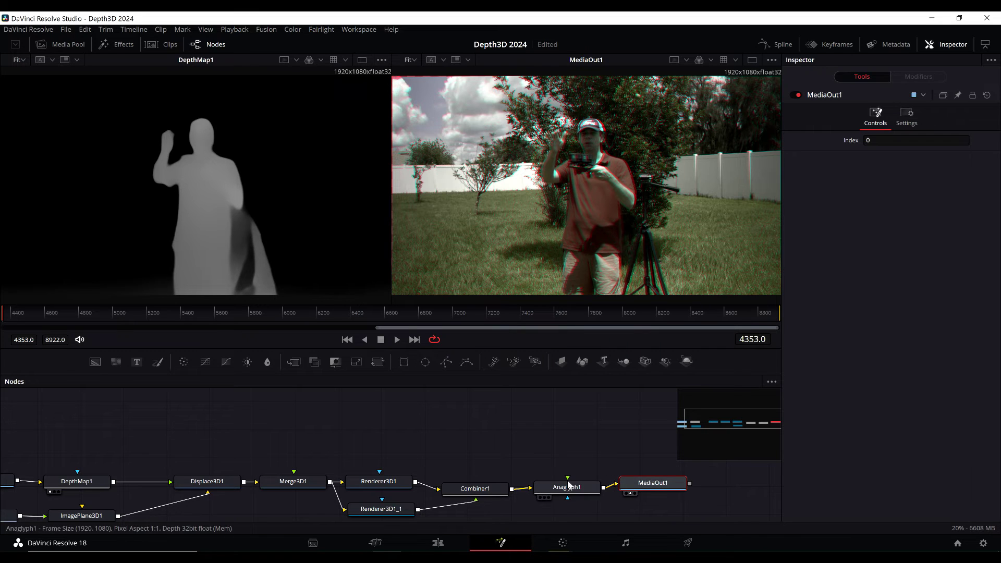
- Move Anaglyph1 out of the chain and connect Combiner1 directly to MediaOut1
{"action": "left_click_drag", "start_coordinate": [555, 493], "coordinate": [569, 432]}
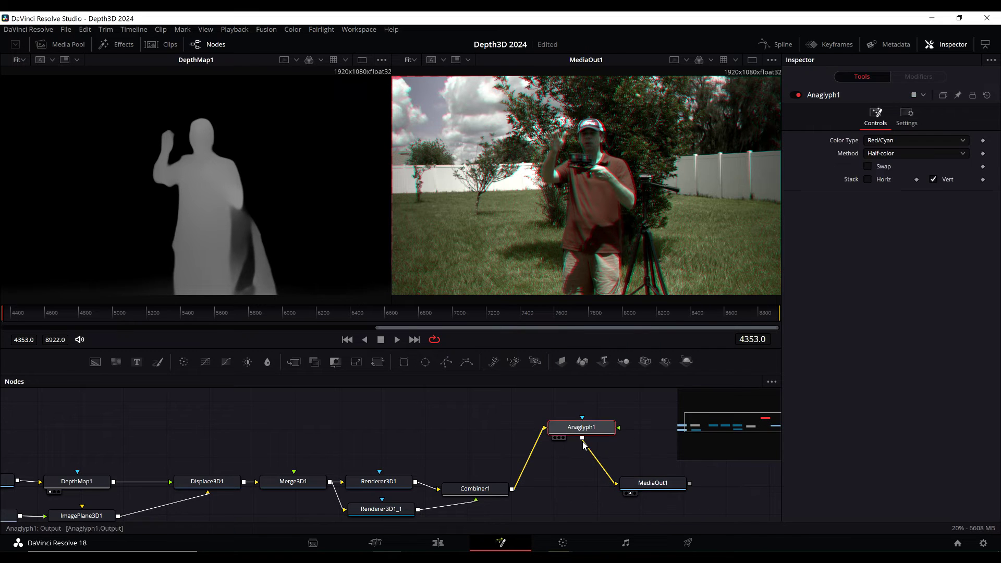
{"action": "left_click_drag", "start_coordinate": [617, 484], "coordinate": [560, 462]}
{"action": "left_click_drag", "start_coordinate": [512, 490], "coordinate": [618, 486]}
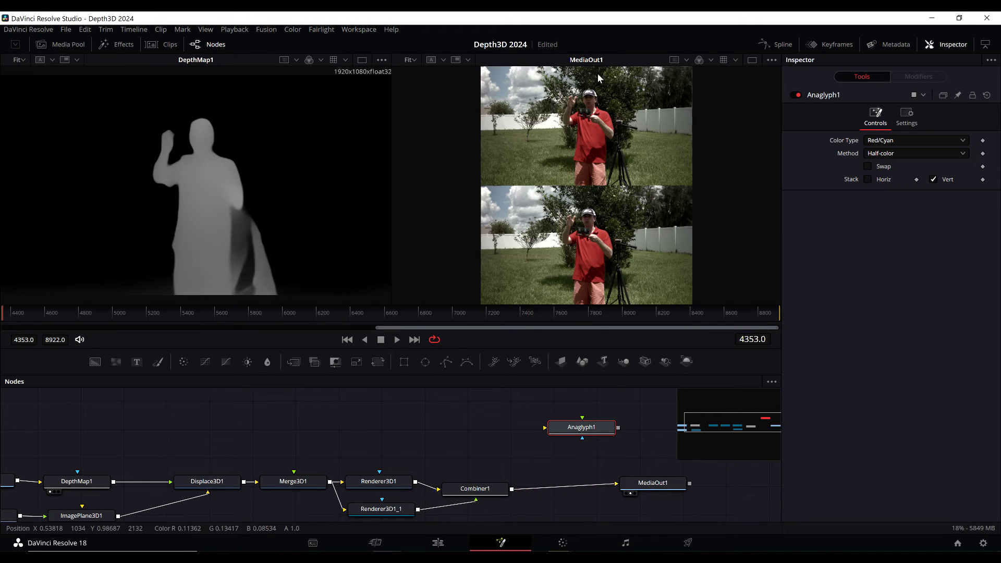
- Set Combiner1's Combine to Horiz after briefly trying Vert
{"action": "left_click", "coordinate": [480, 488]}
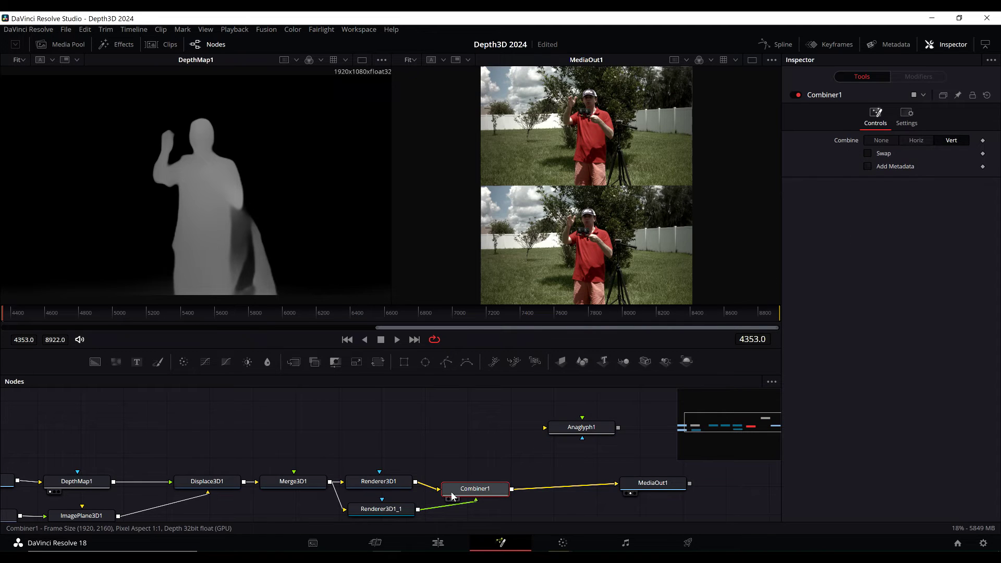
{"action": "left_click", "coordinate": [916, 141]}
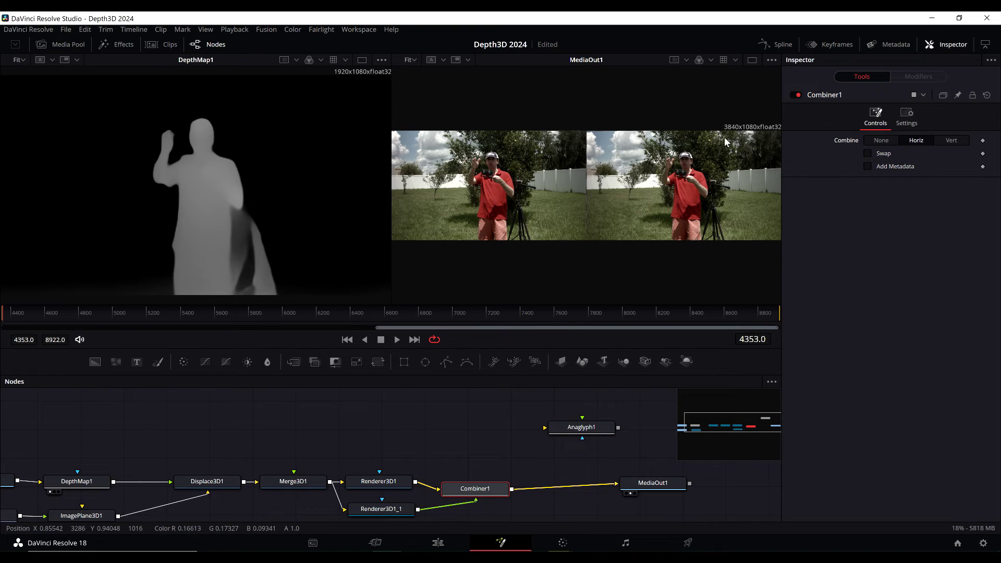
{"action": "left_click", "coordinate": [952, 140]}
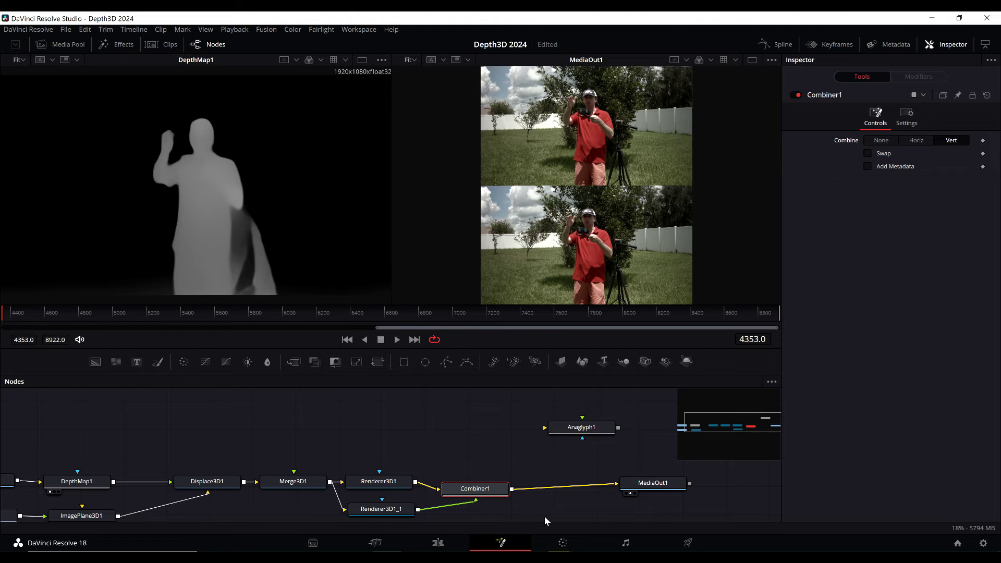
{"action": "left_click_drag", "start_coordinate": [334, 427], "coordinate": [374, 419]}
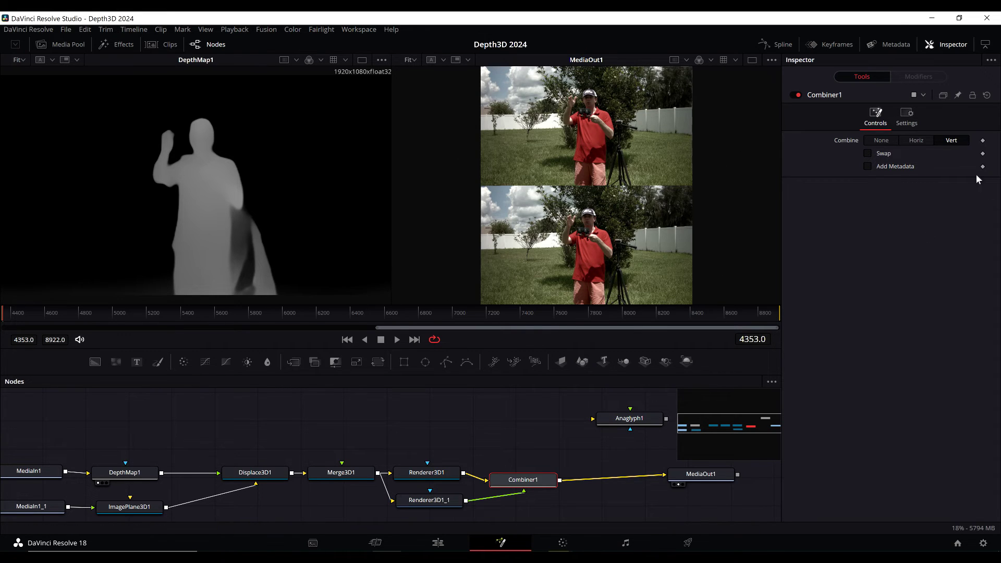
{"action": "left_click", "coordinate": [916, 140]}
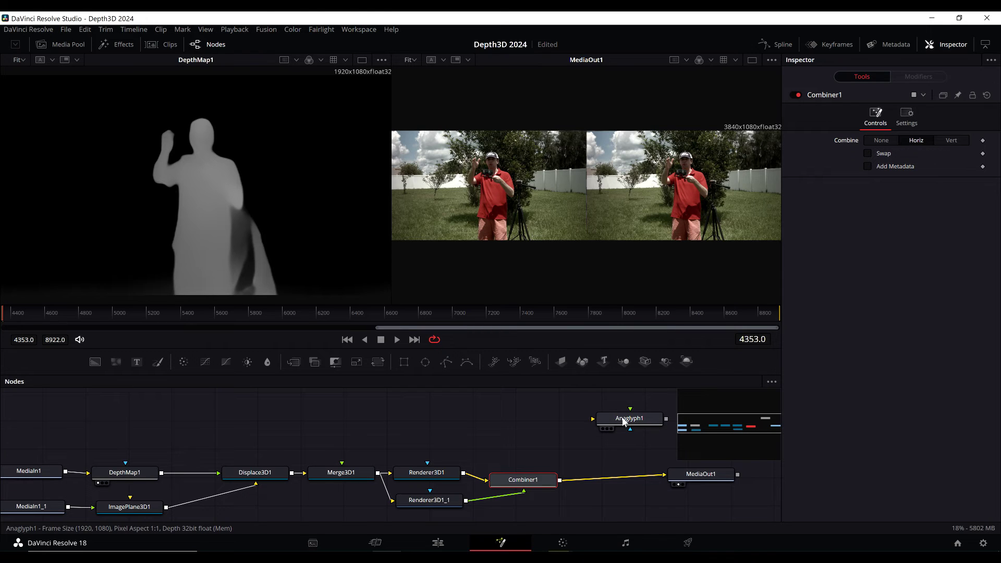
{"action": "mouse_move", "coordinate": [624, 421]}
- Drop Anaglyph1 back between Combiner1 and MediaOut1 and change its Stack from Vert to Horiz
{"action": "left_click_drag", "start_coordinate": [624, 422], "coordinate": [609, 481]}
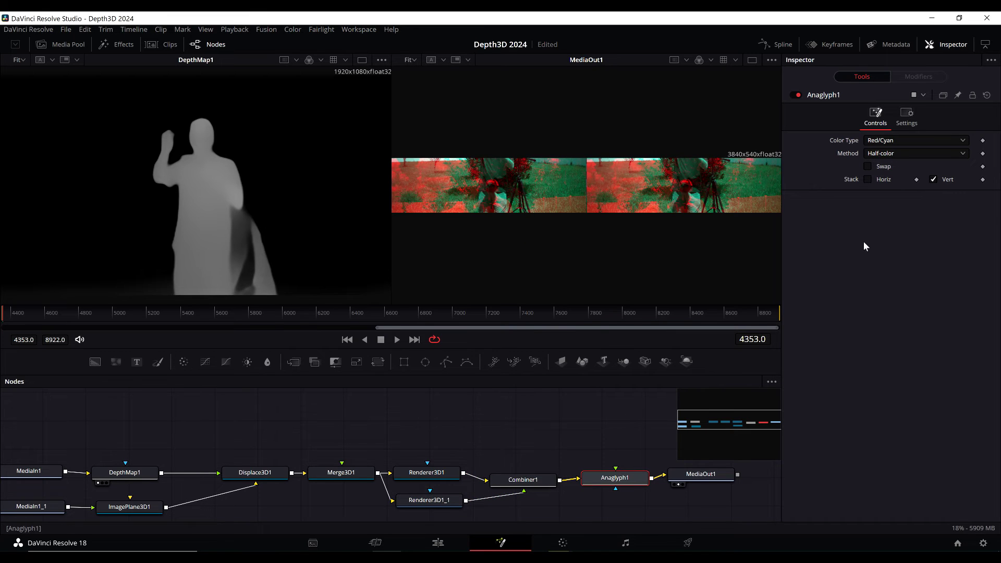
{"action": "left_click", "coordinate": [537, 482]}
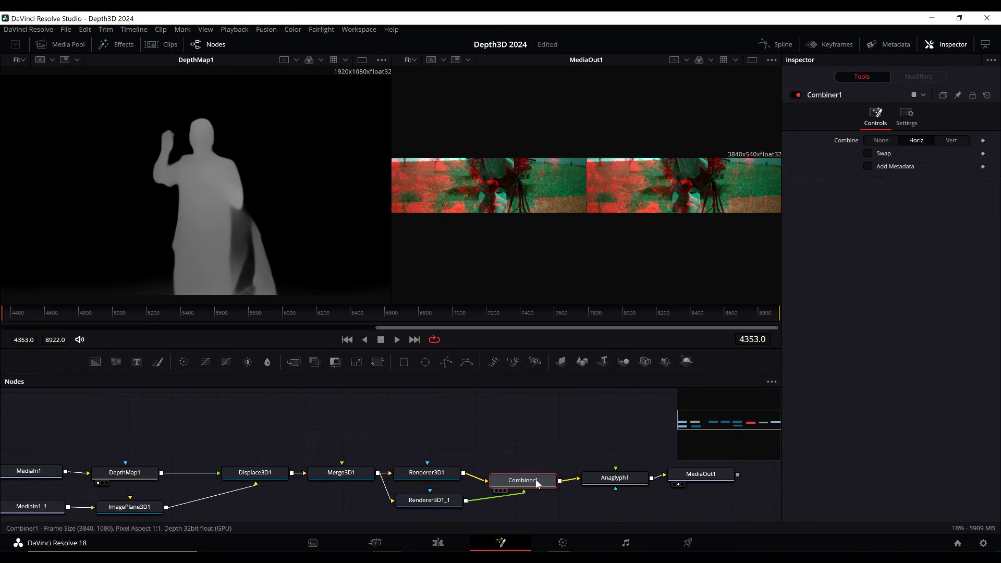
{"action": "left_click", "coordinate": [608, 477]}
{"action": "left_click", "coordinate": [933, 179]}
{"action": "left_click", "coordinate": [867, 180]}
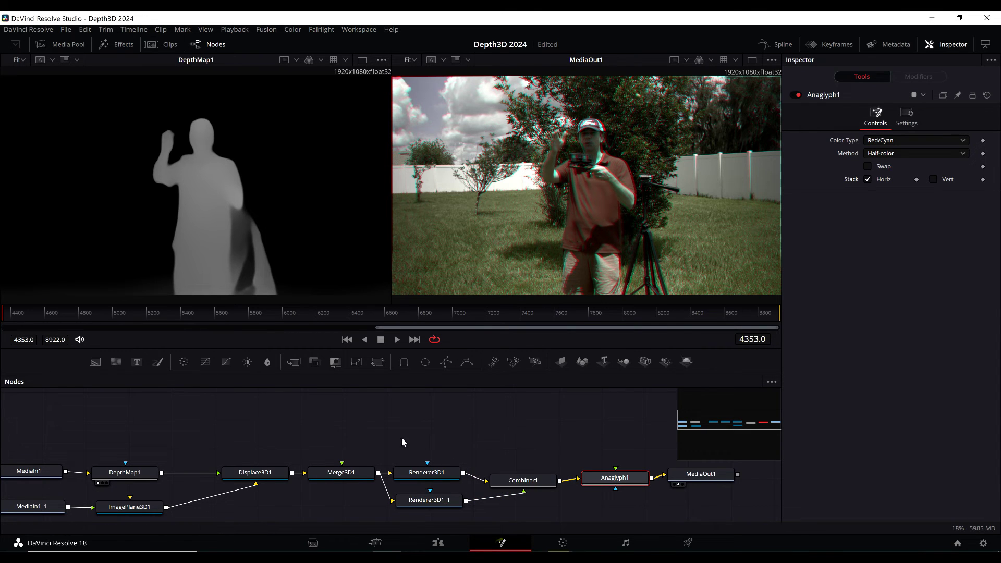
- Pan the node graph and inspect the MediaIn1 source clip settings
{"action": "scroll", "coordinate": [275, 418], "scroll_direction": "left", "scroll_amount": 2}
{"action": "scroll", "coordinate": [274, 417], "scroll_direction": "down", "scroll_amount": 1}
{"action": "left_click", "coordinate": [57, 458]}
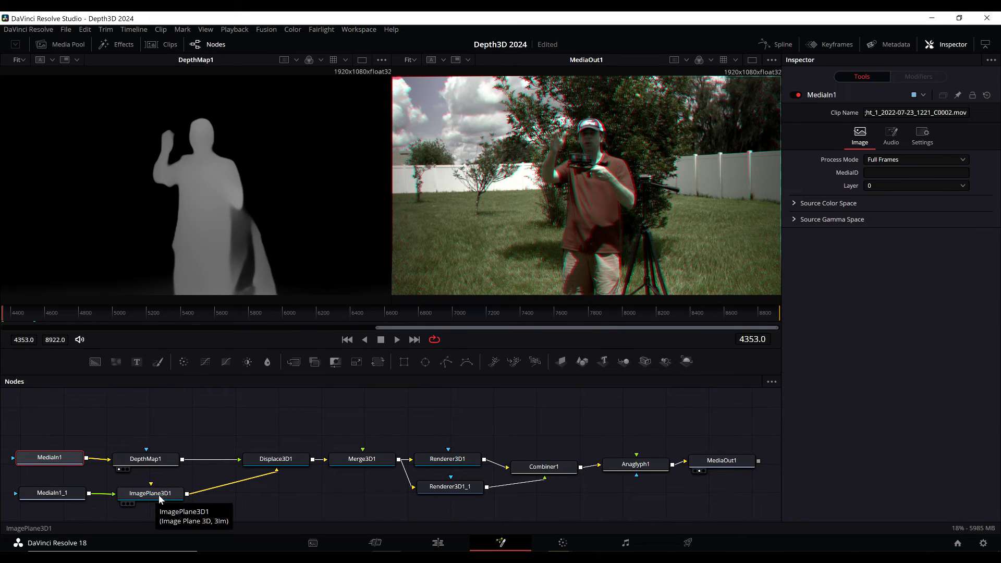
{"action": "left_click", "coordinate": [281, 460]}
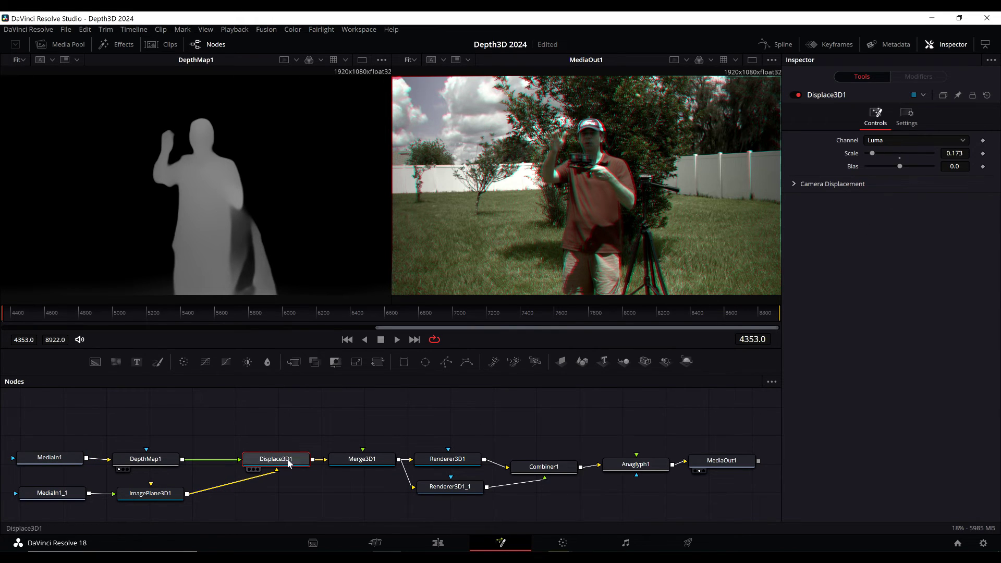
{"action": "left_click", "coordinate": [166, 463]}
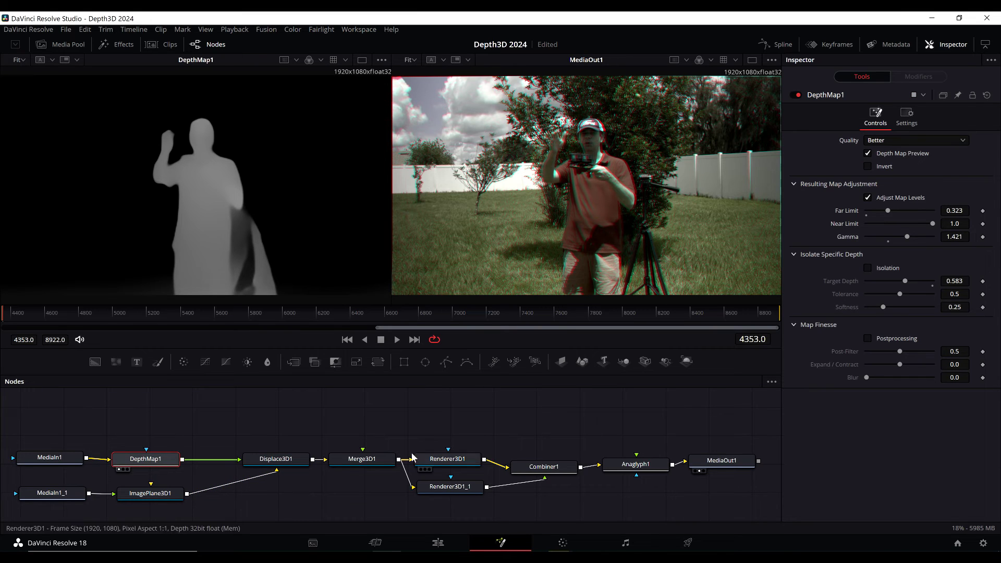
{"action": "left_click", "coordinate": [359, 460]}
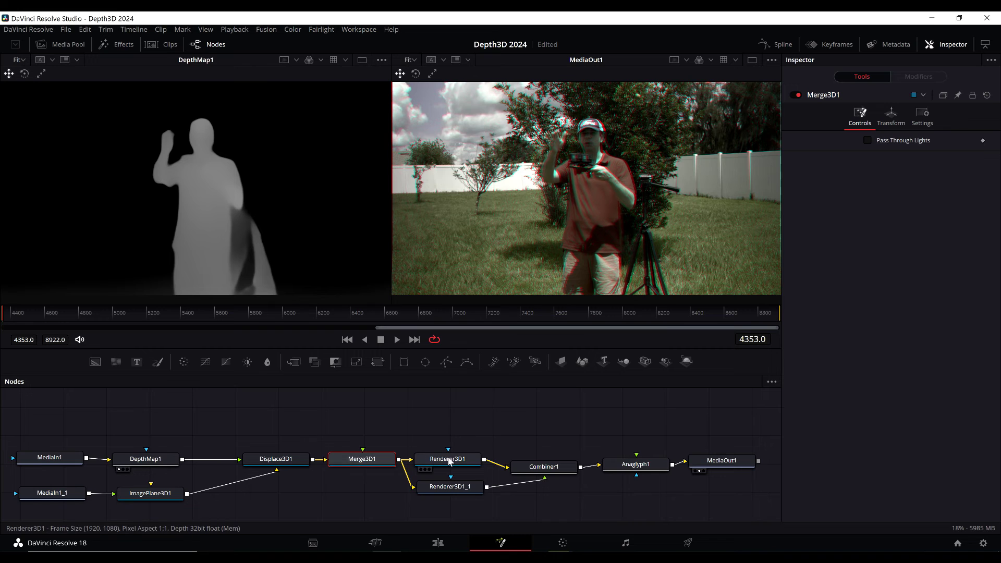
{"action": "mouse_move", "coordinate": [459, 464]}
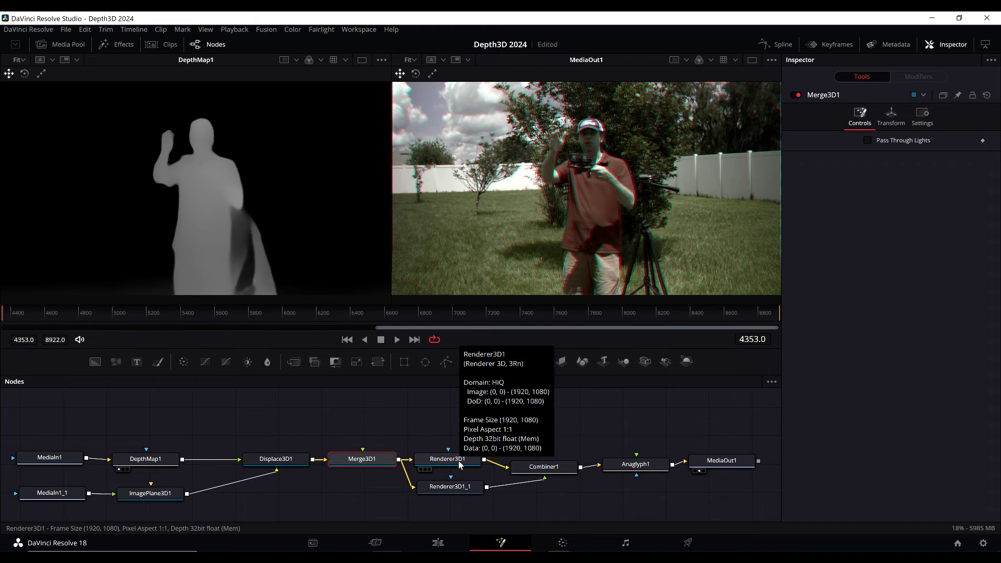
{"action": "left_click", "coordinate": [447, 462]}
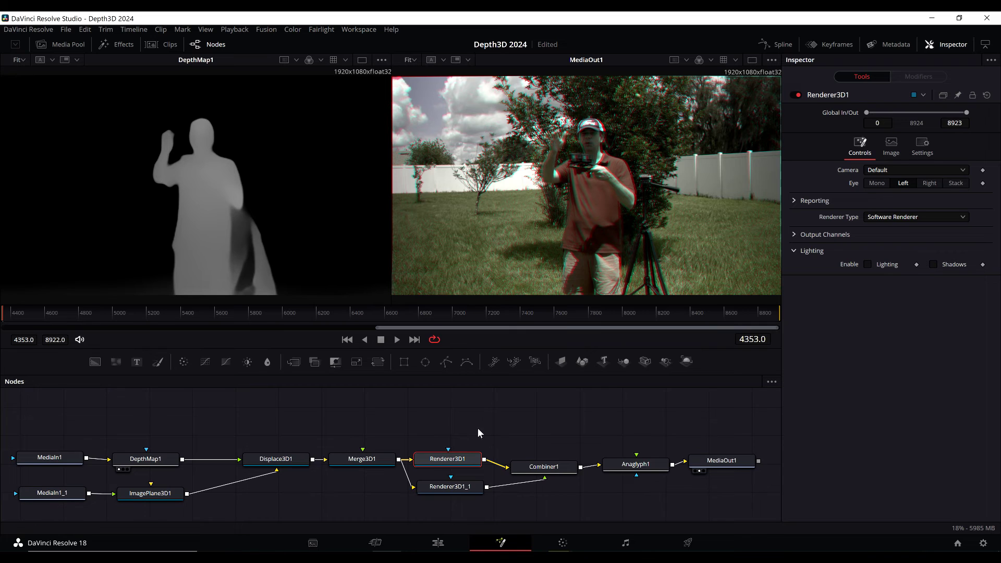
{"action": "left_click", "coordinate": [450, 487]}
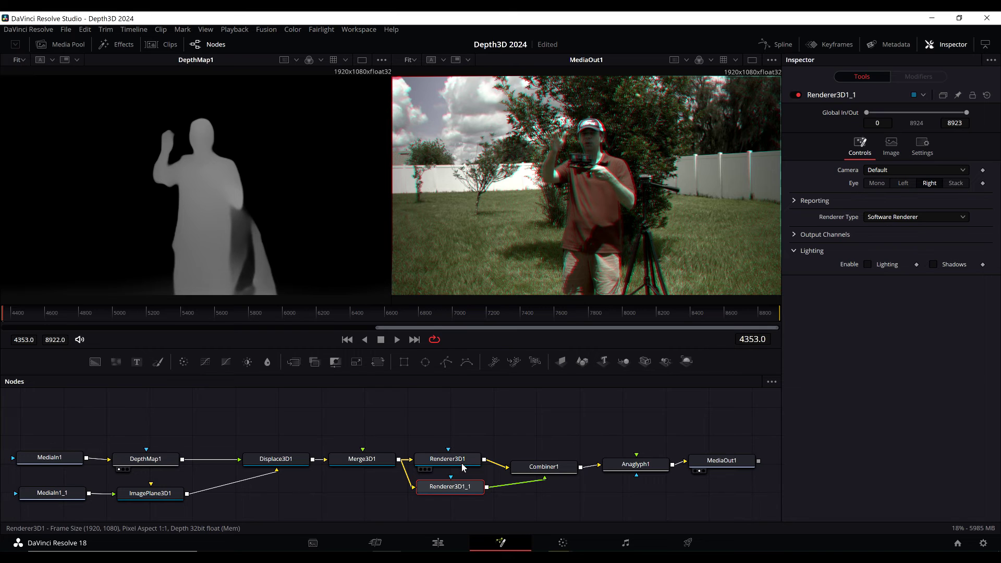
{"action": "left_click", "coordinate": [543, 466]}
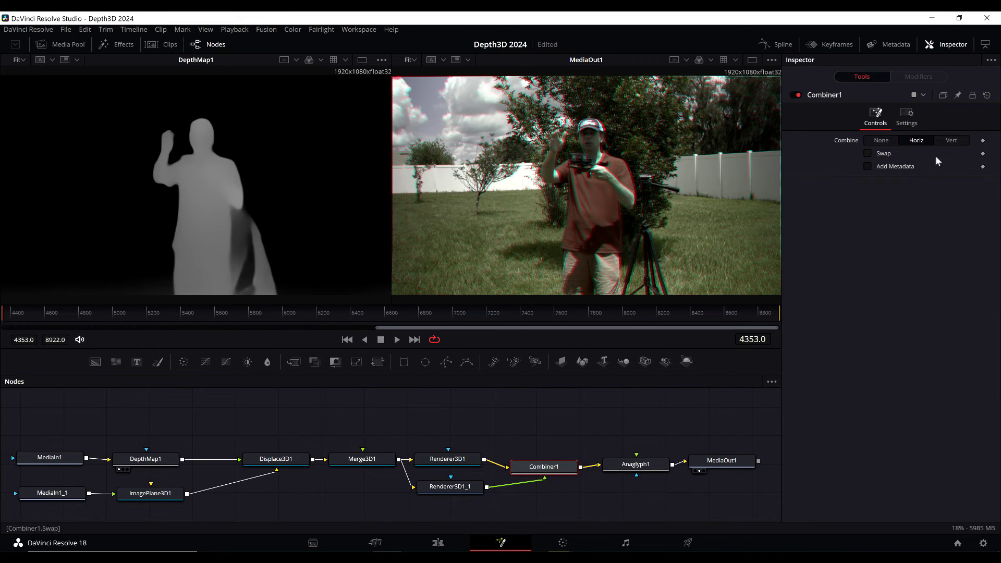
{"action": "left_click", "coordinate": [640, 465]}
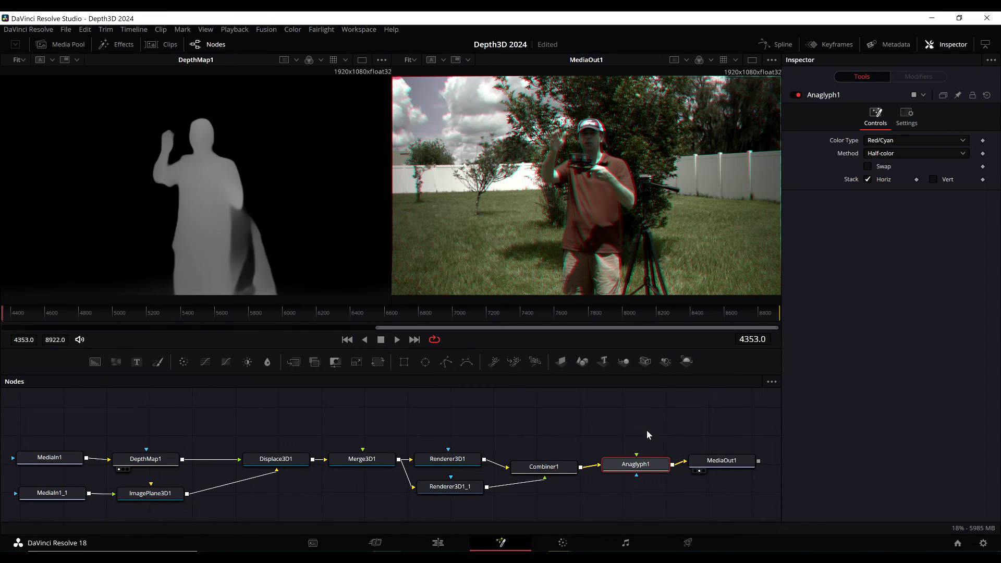
- Pull Anaglyph1 out of the chain and add a SphericalCamera1 node above the graph
{"action": "left_click_drag", "start_coordinate": [641, 465], "coordinate": [649, 423]}
{"action": "mouse_move", "coordinate": [677, 460]}
{"action": "left_mouse_down"}
{"action": "mouse_move", "coordinate": [581, 467]}
{"action": "mouse_move", "coordinate": [608, 418]}
{"action": "mouse_move", "coordinate": [585, 444]}
{"action": "mouse_move", "coordinate": [685, 461]}
{"action": "left_mouse_up"}
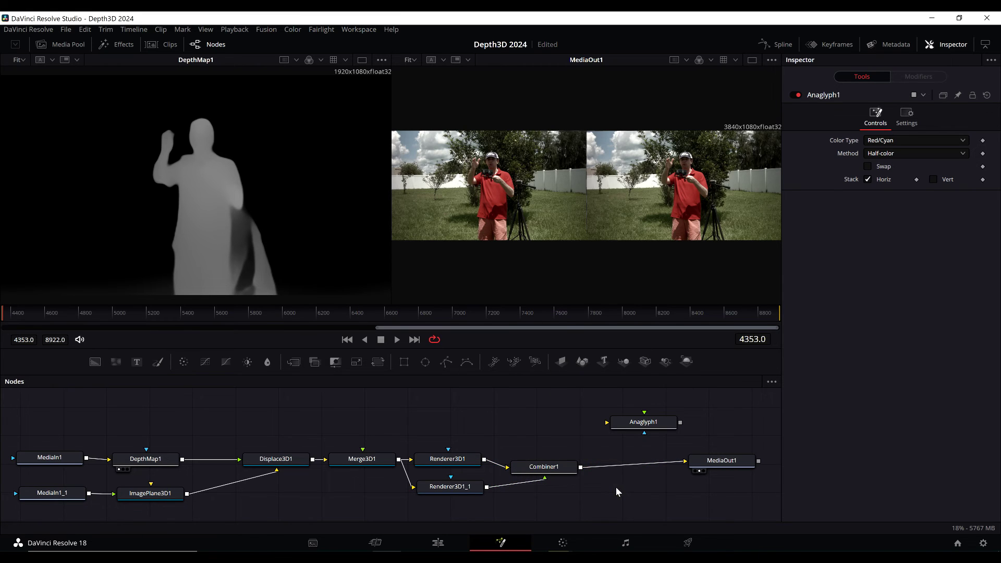
{"action": "key", "text": "shift+space"}
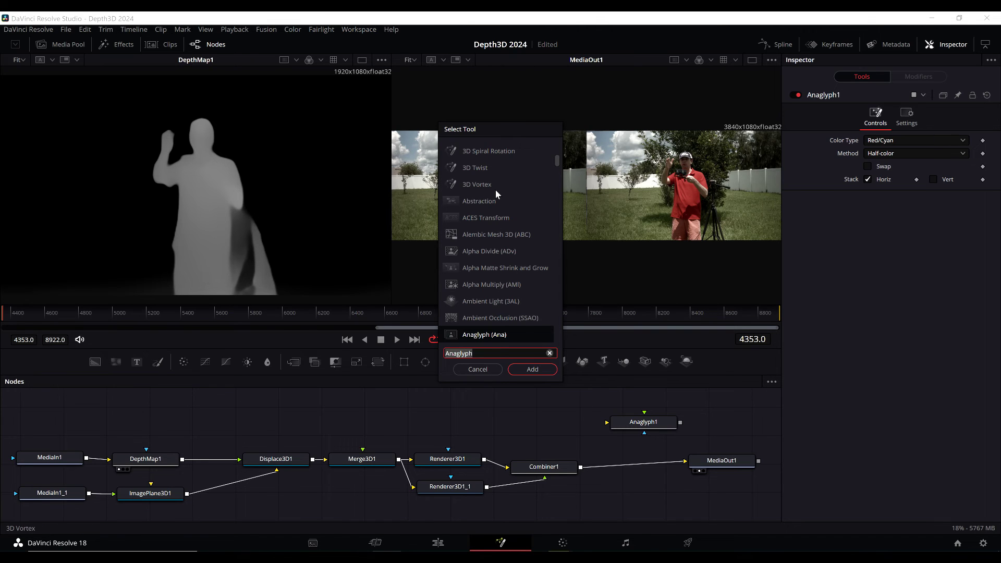
{"action": "type", "text": "sphr"}
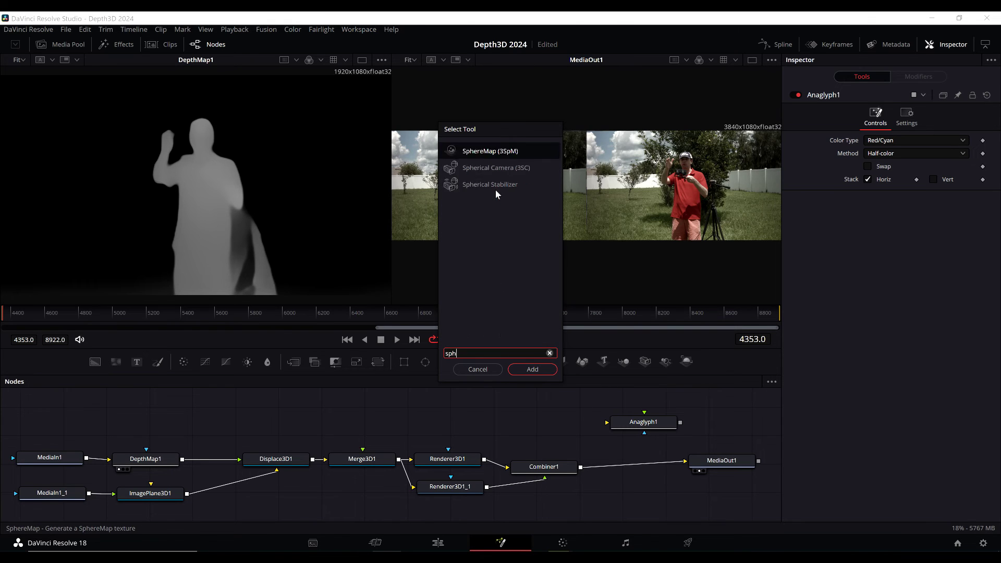
{"action": "key", "text": "BackSpace"}
{"action": "left_click", "coordinate": [503, 166]}
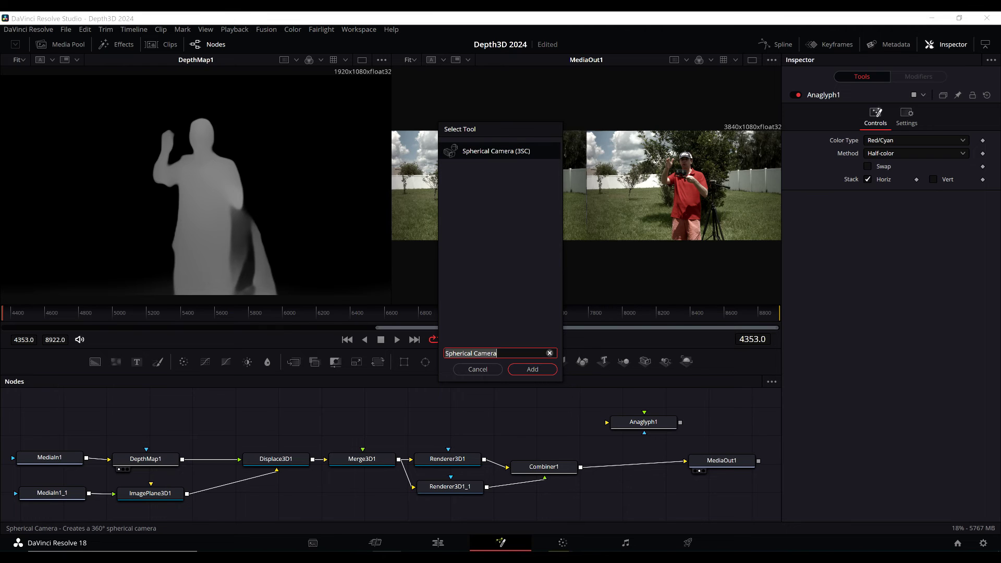
{"action": "left_click", "coordinate": [531, 370]}
{"action": "left_click_drag", "start_coordinate": [548, 485], "coordinate": [542, 420]}
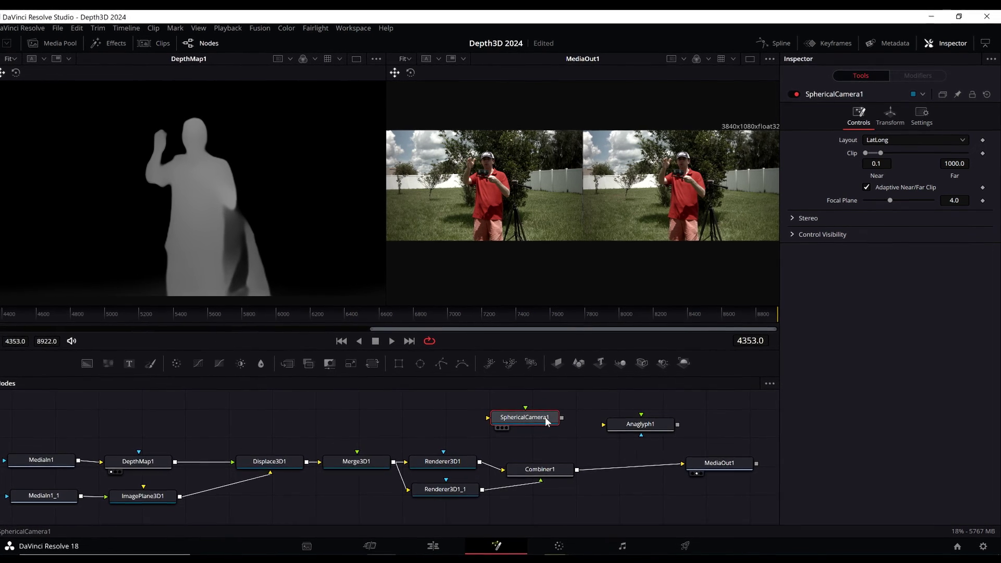
- Review SphericalCamera1's Layout options, keep LatLong, then delete the node
{"action": "left_click", "coordinate": [880, 138]}
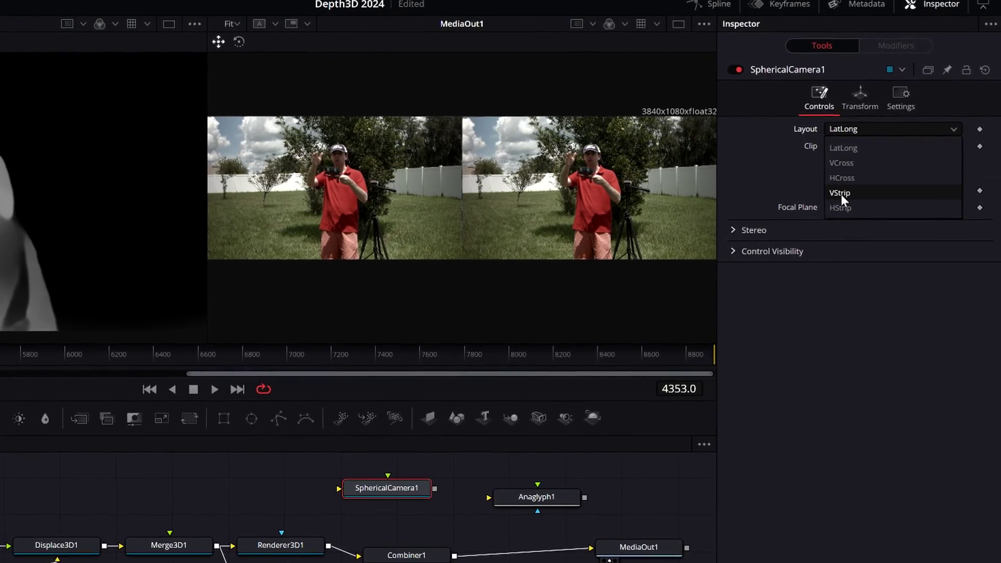
{"action": "left_click", "coordinate": [855, 338]}
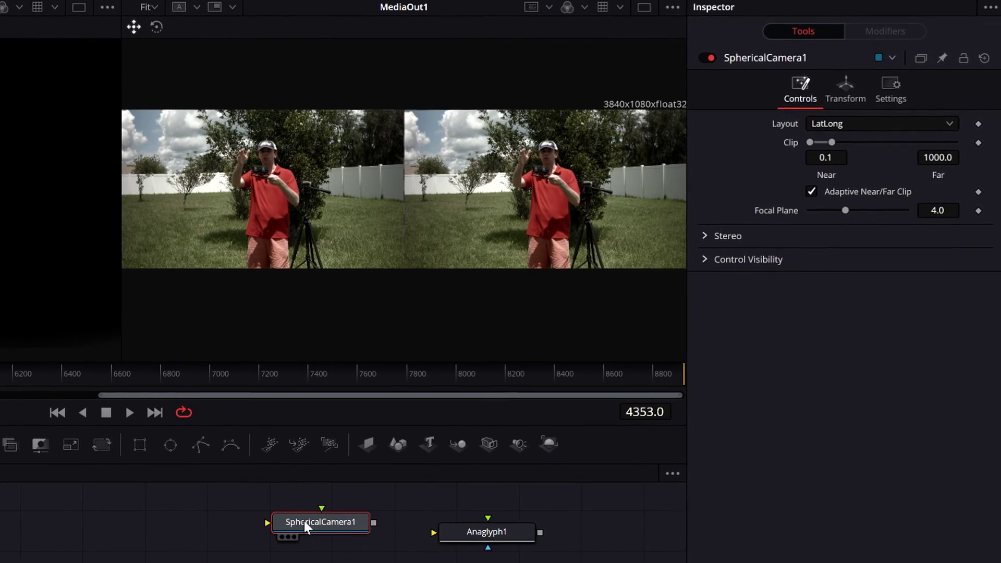
{"action": "key", "text": "Delete"}
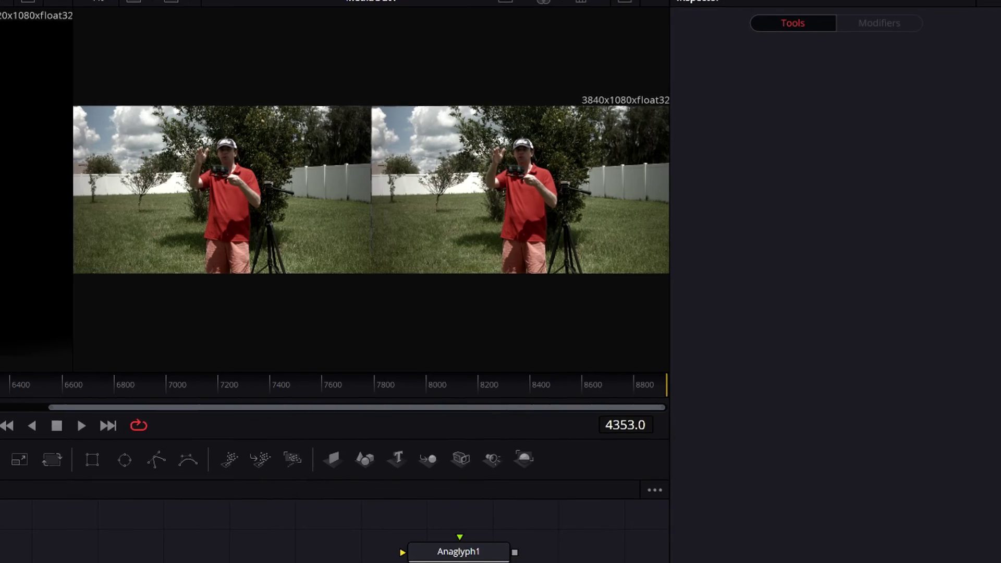